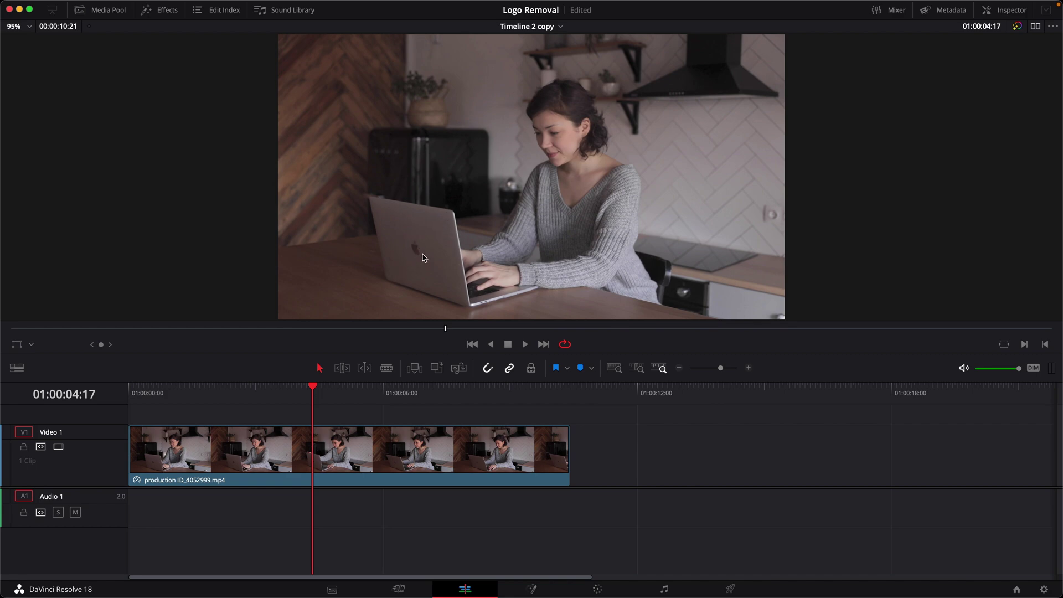
- Open the timeline clip in the Fusion page and spread the MediaIn1 and MediaOut1 nodes apart
drag(313, 394, 244, 399)
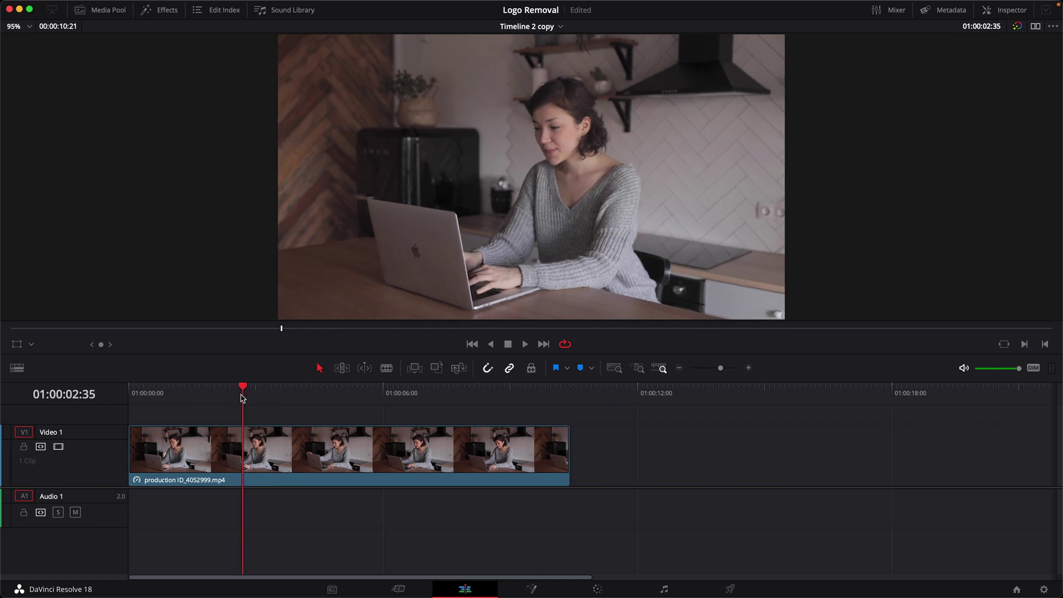
click(531, 590)
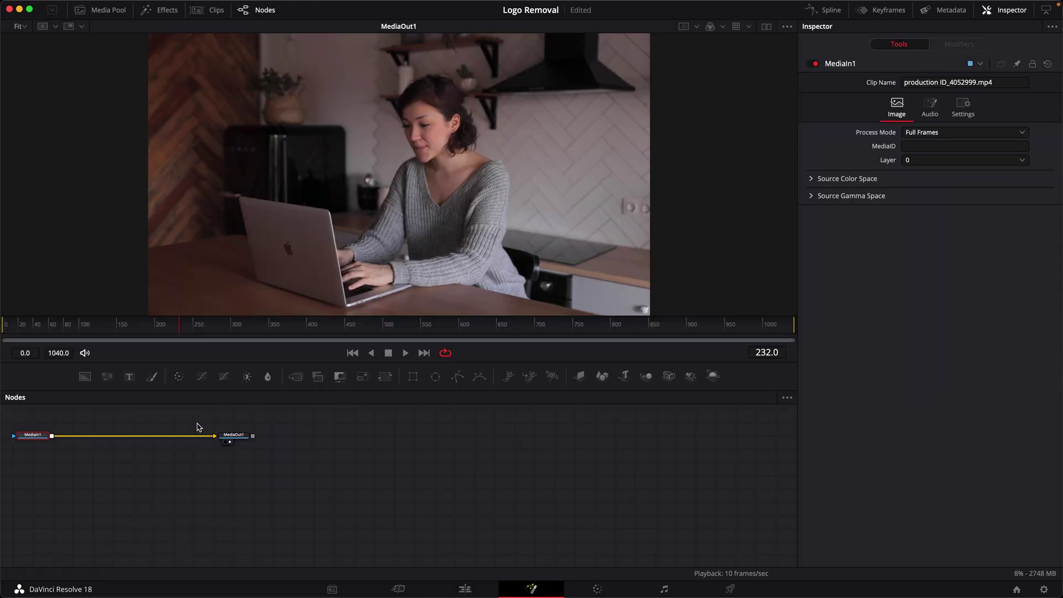
drag(275, 477, 109, 489)
drag(454, 480, 475, 491)
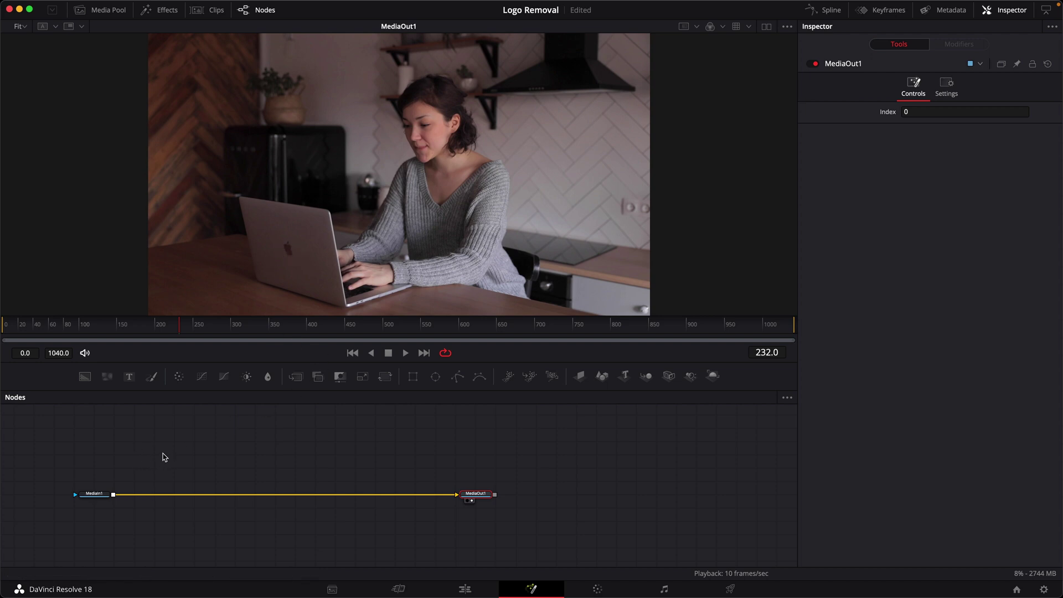
- Add a Planar Tracker node, feed it from MediaIn1 and show it in the viewer
key(shift+space)
text(jp)
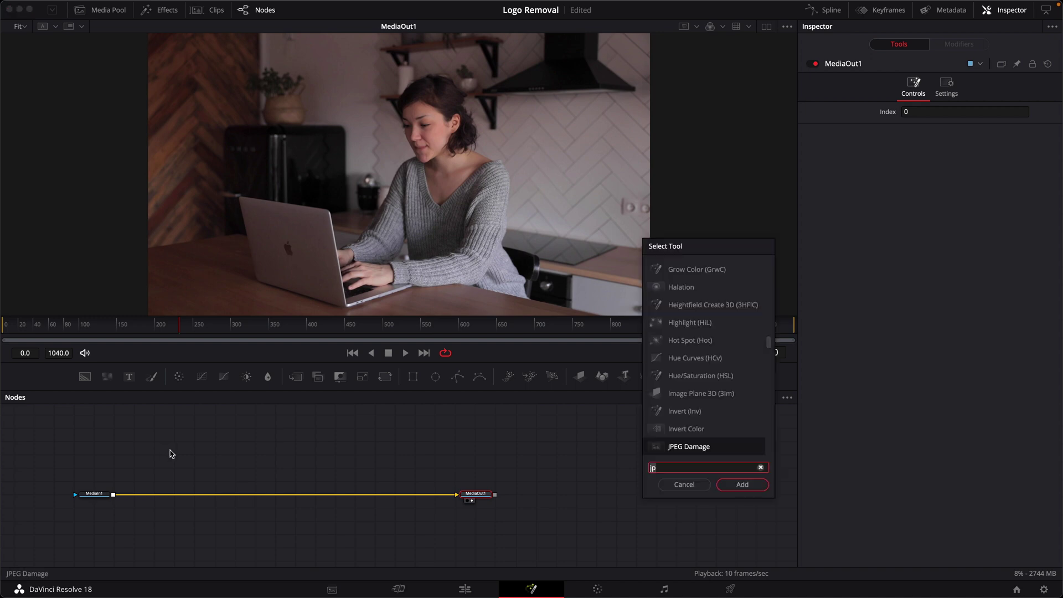
key(BackSpace)
key(BackSpace)
text(pla)
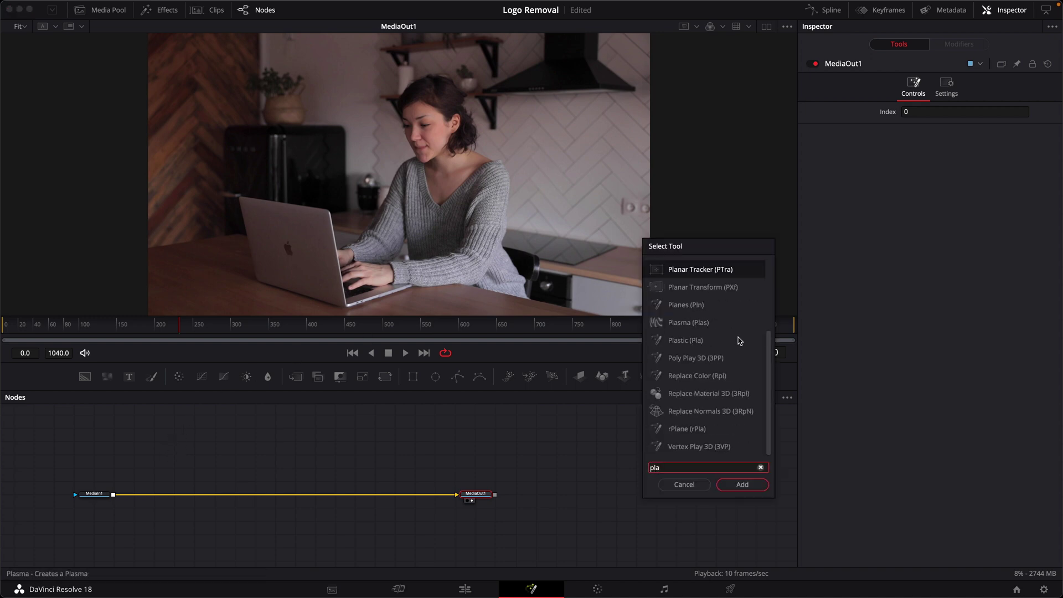
click(750, 485)
drag(513, 497, 175, 447)
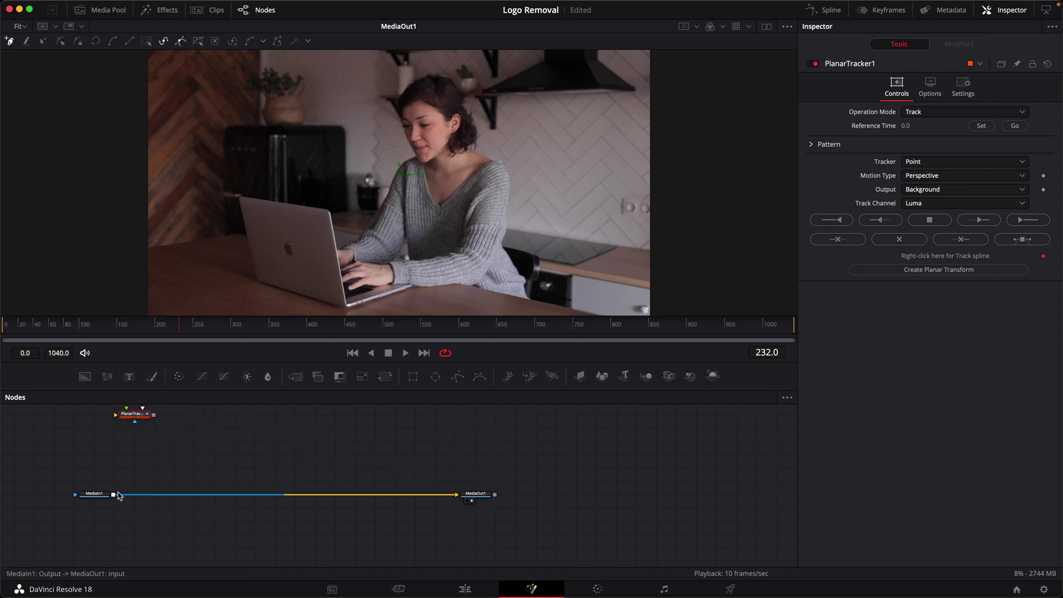
drag(113, 495, 199, 448)
key(1)
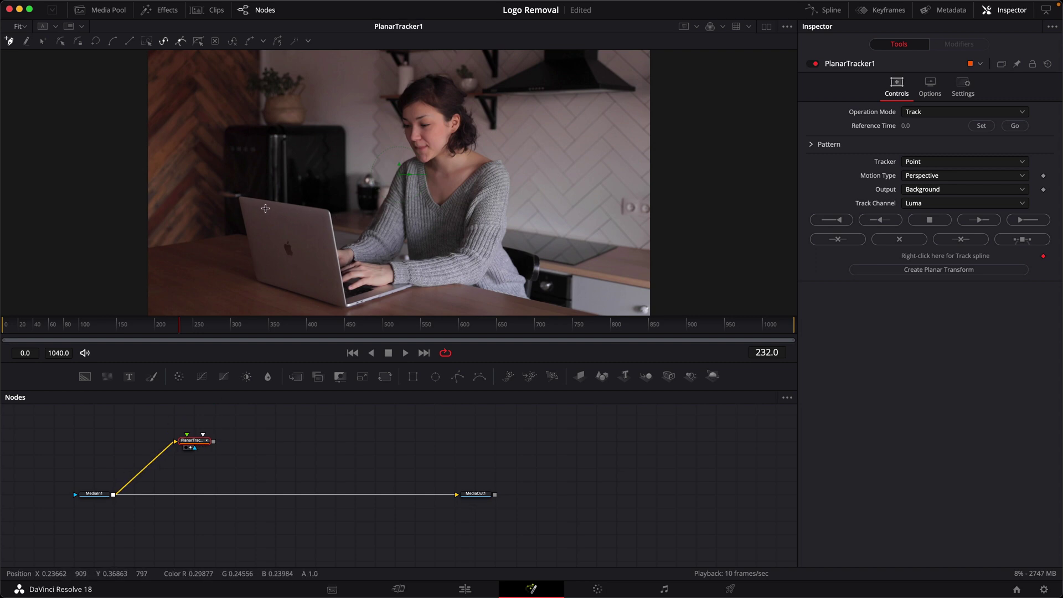
- At the first frame, outline the laptop's logo with a closed tracking shape and set that frame as the reference time
click(353, 353)
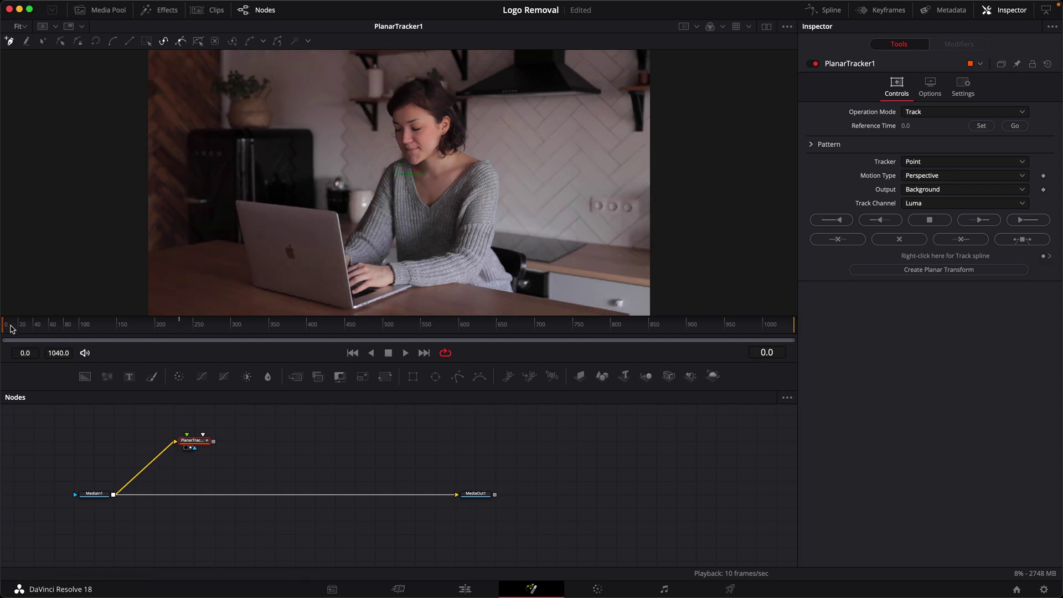
click(280, 244)
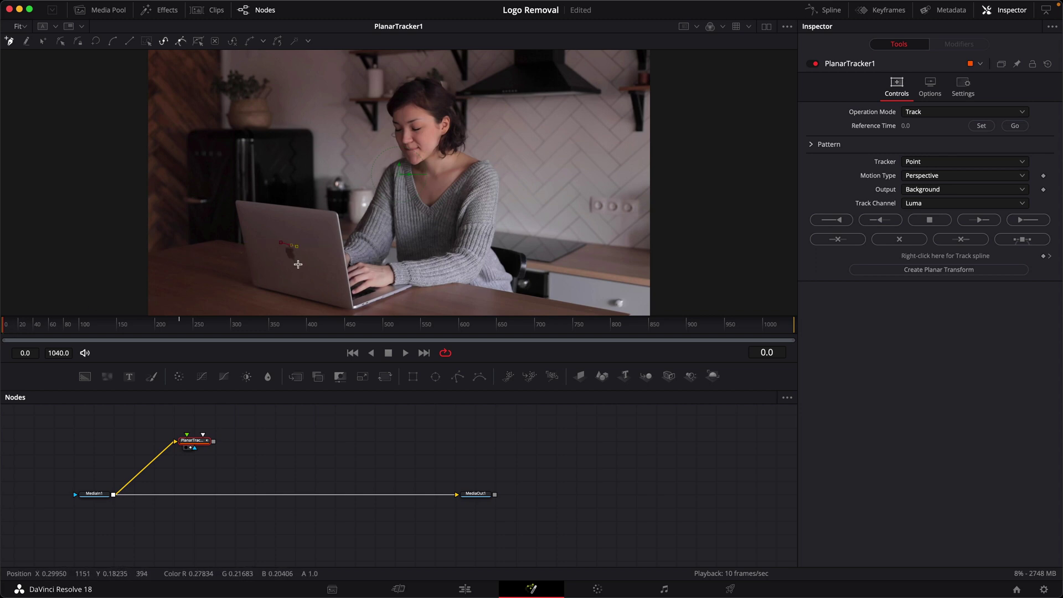
click(300, 262)
click(281, 243)
mouse_move(285, 263)
mouse_down()
mouse_move(297, 263)
mouse_move(297, 244)
mouse_move(281, 242)
mouse_up()
drag(282, 260, 284, 261)
click(297, 263)
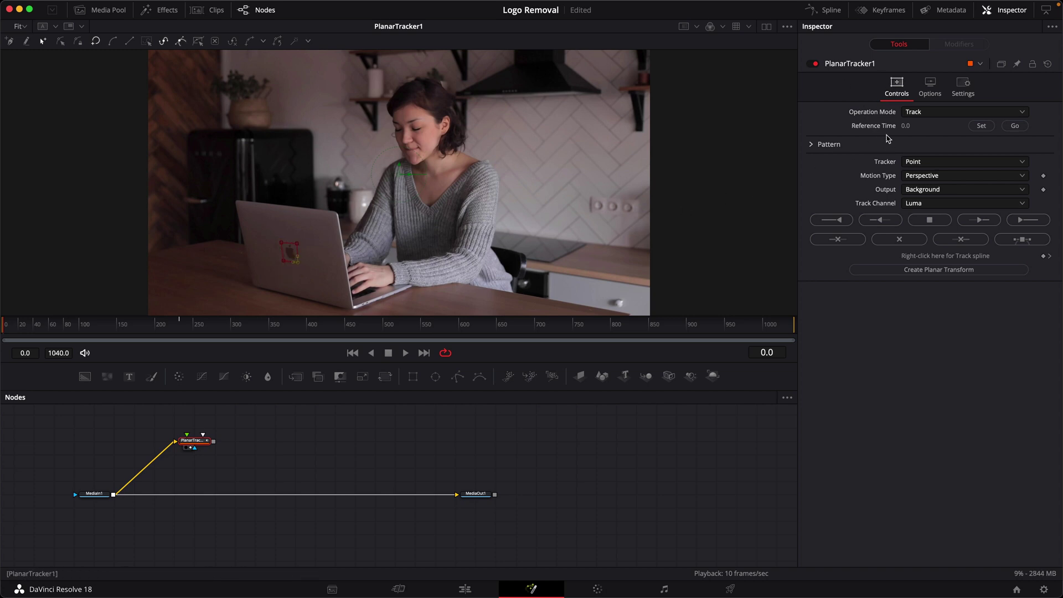
click(981, 126)
click(1019, 221)
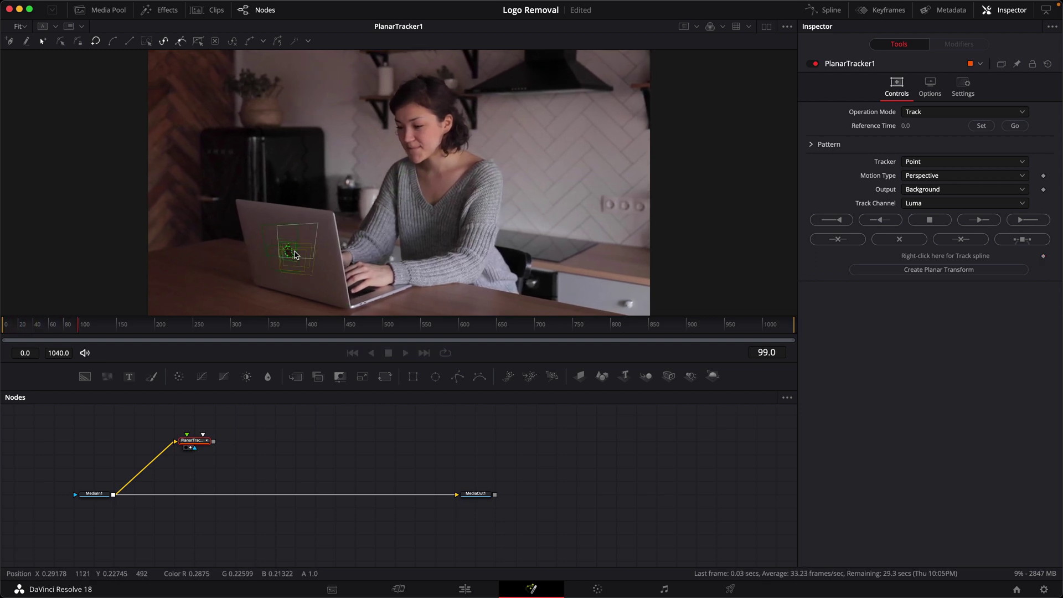
click(930, 220)
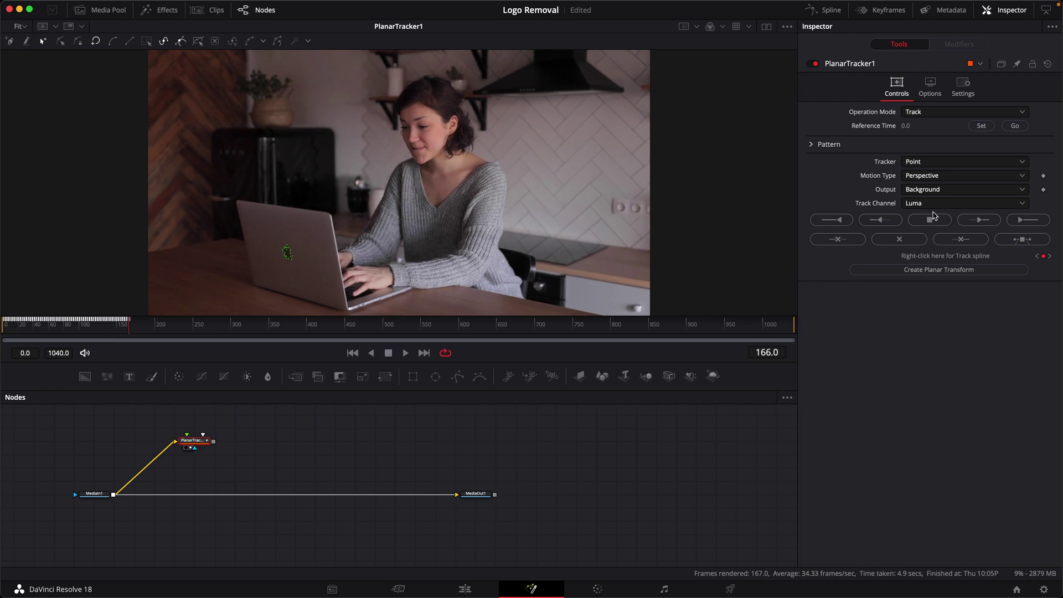
click(352, 353)
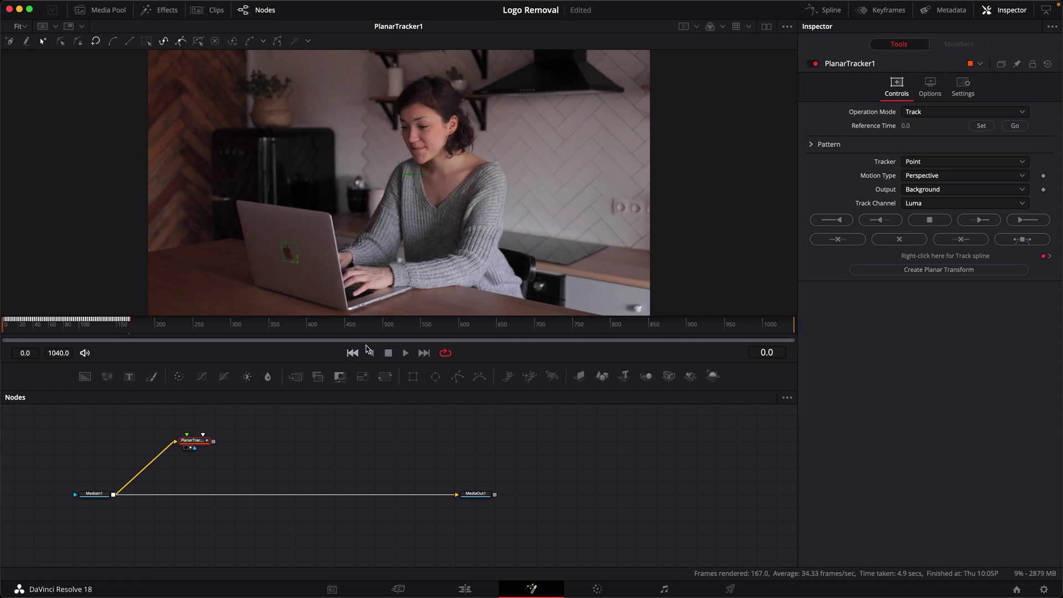
- Track the logo forward to the clip's end using the Hybrid Point/Area tracker and Affine (TRS + shear) motion type, and check the track
click(931, 162)
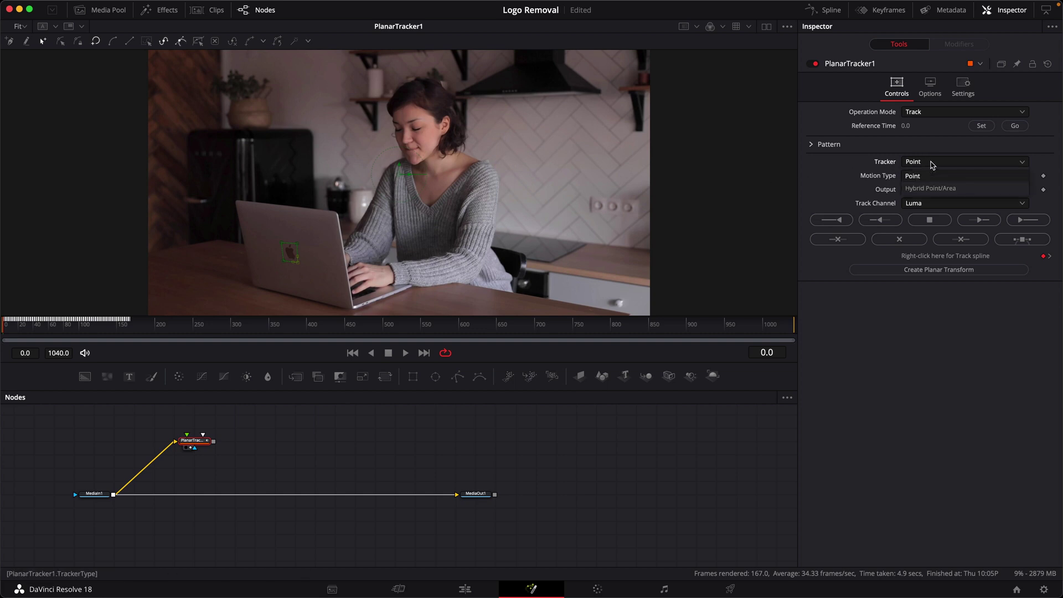
click(933, 191)
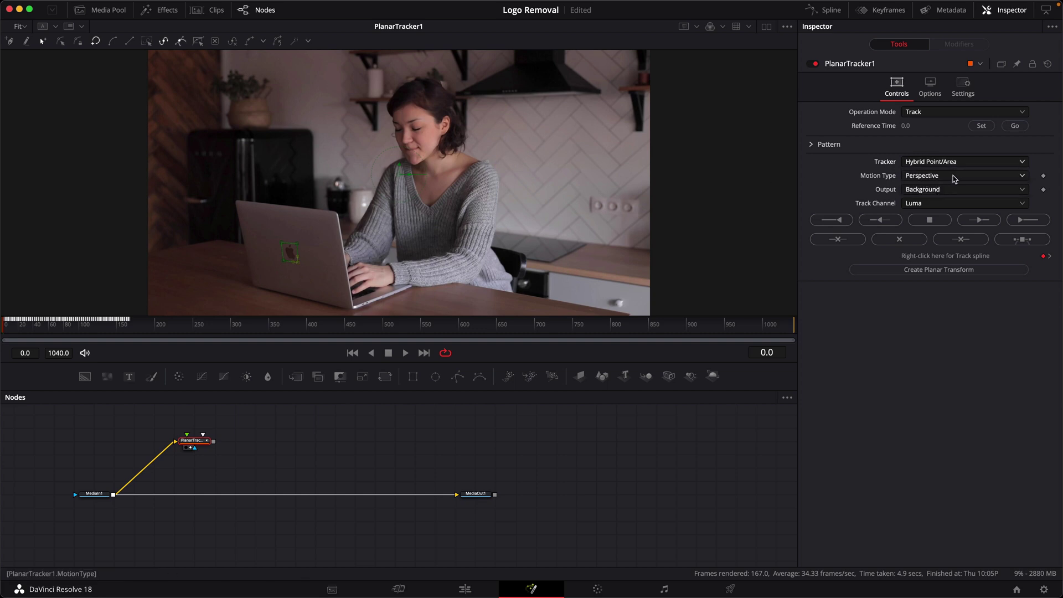
click(924, 176)
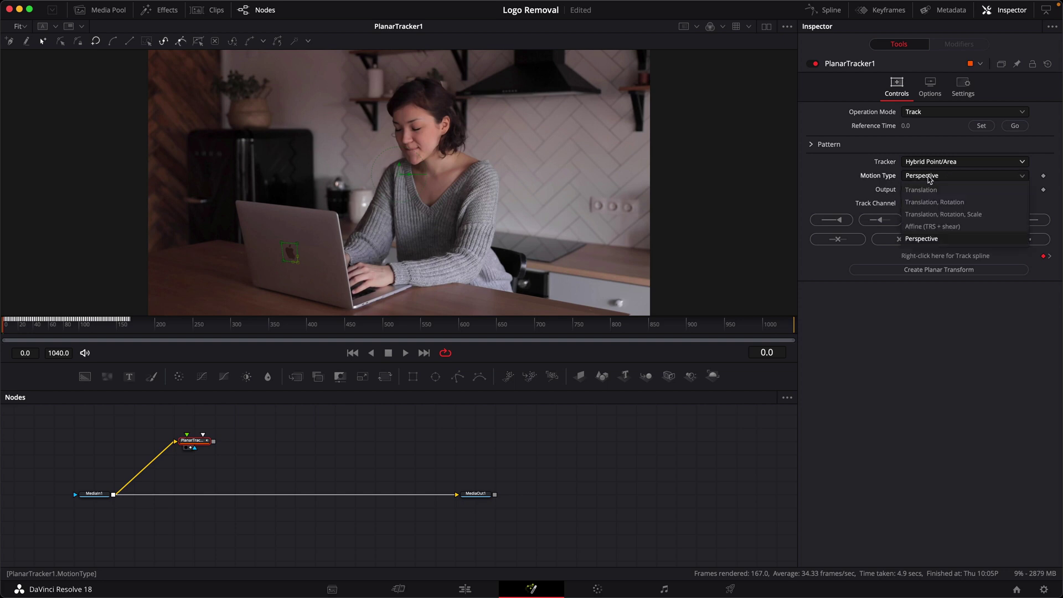
click(945, 230)
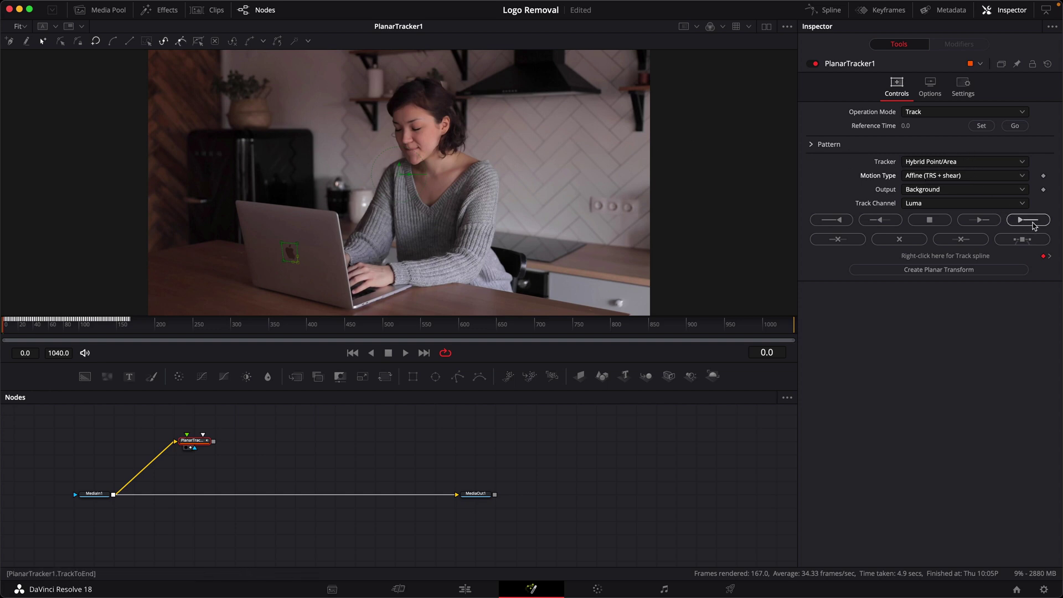
click(1024, 222)
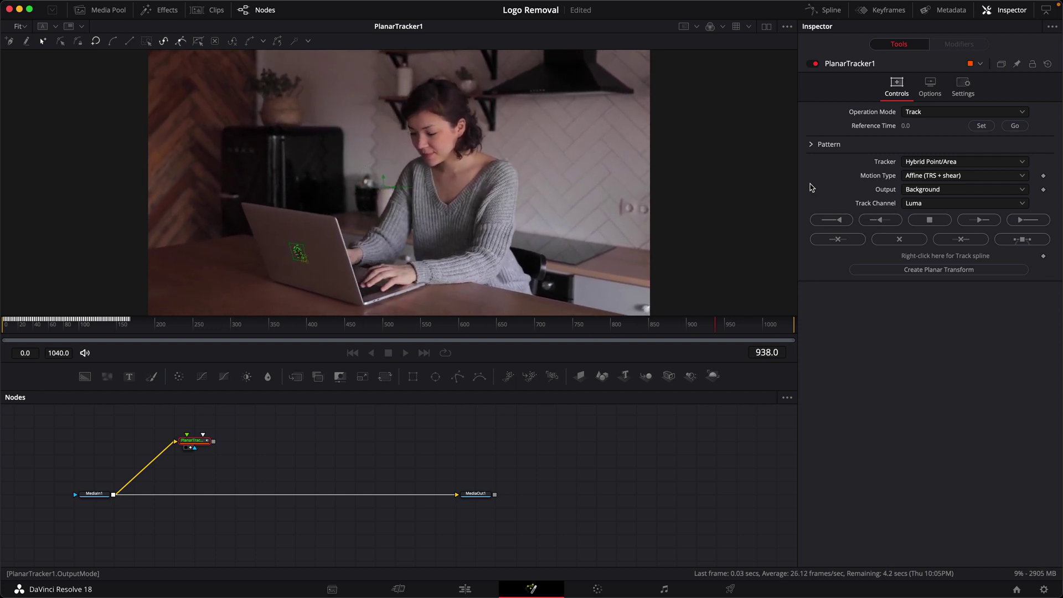
click(676, 333)
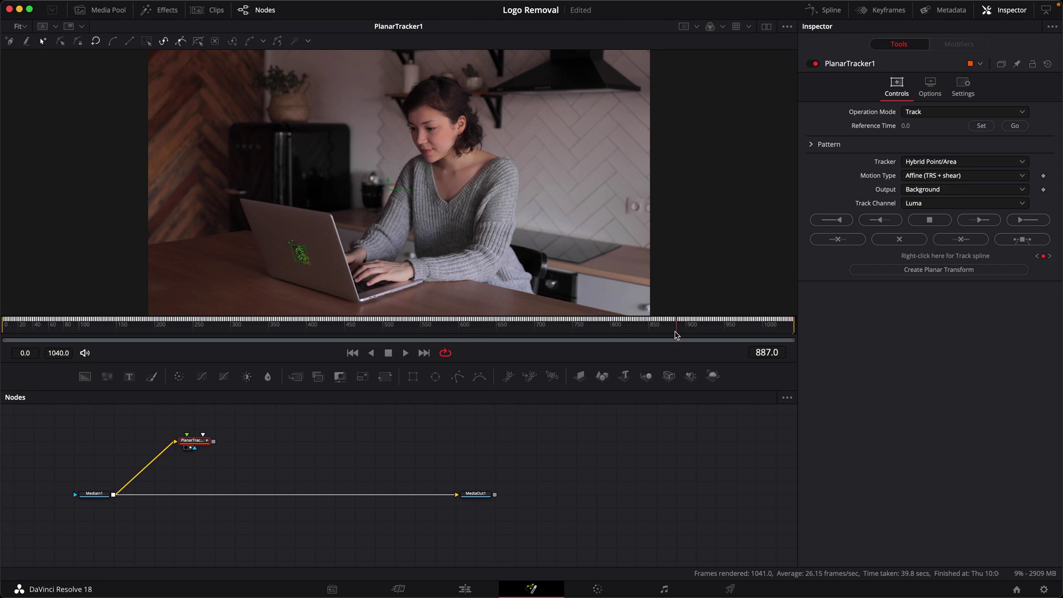
drag(673, 335, 174, 337)
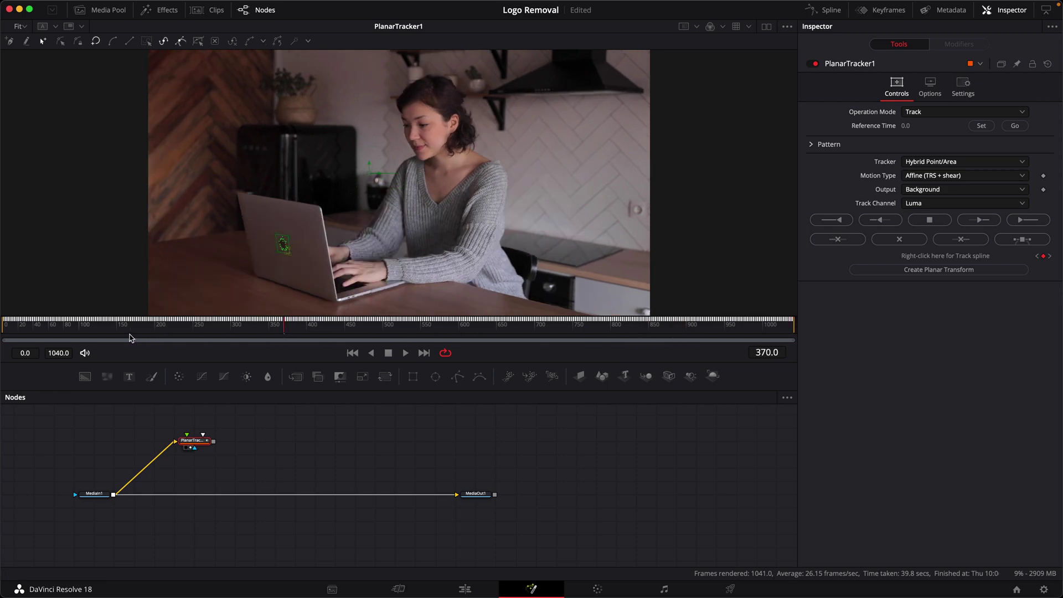
- Set the planar tracker's operation mode to Steady from the first frame and check that the logo stays in place
click(352, 353)
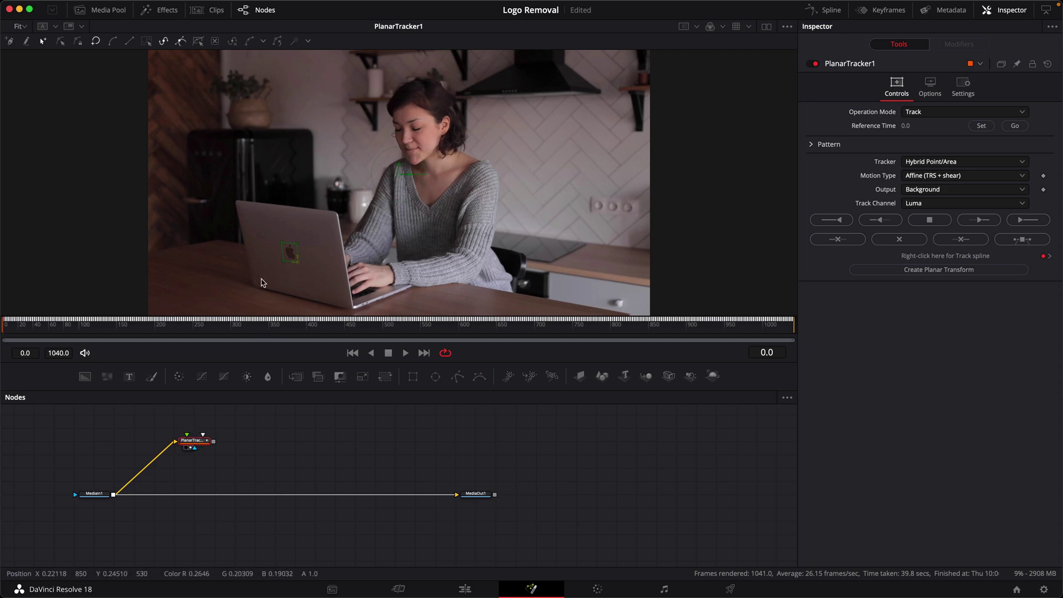
click(928, 113)
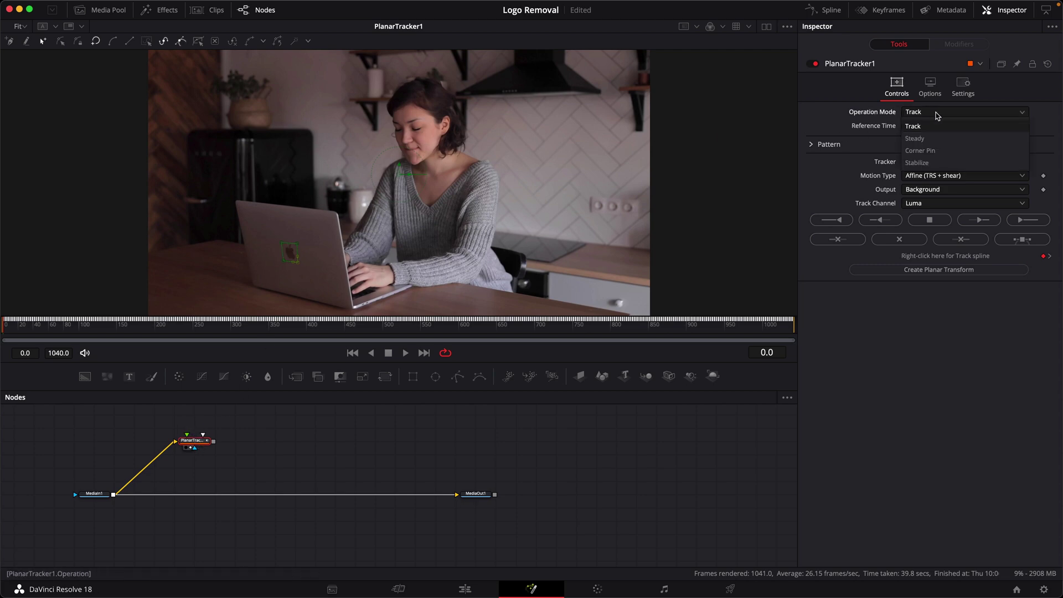
click(923, 139)
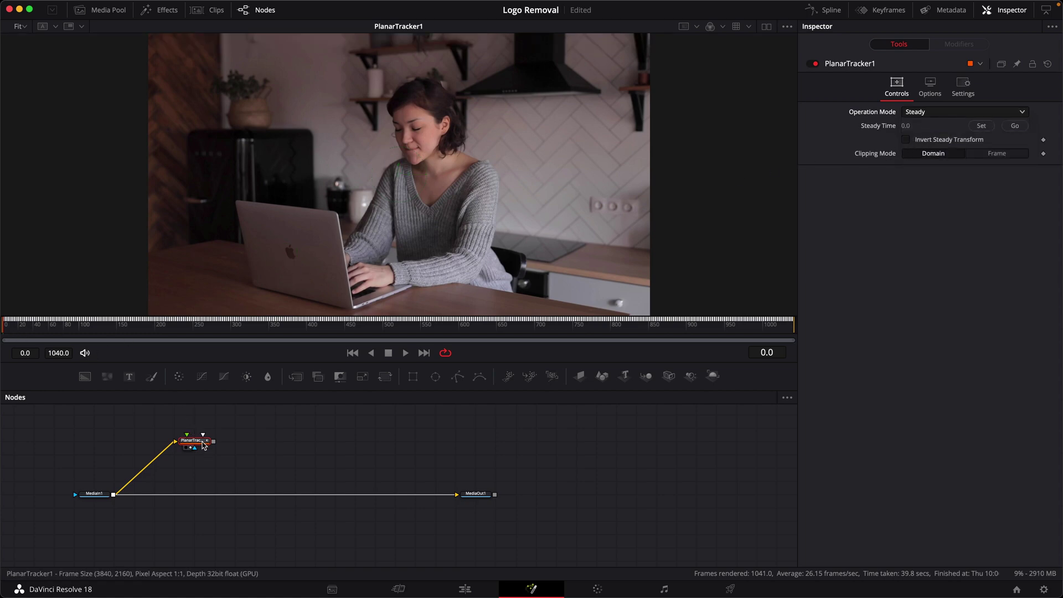
click(40, 334)
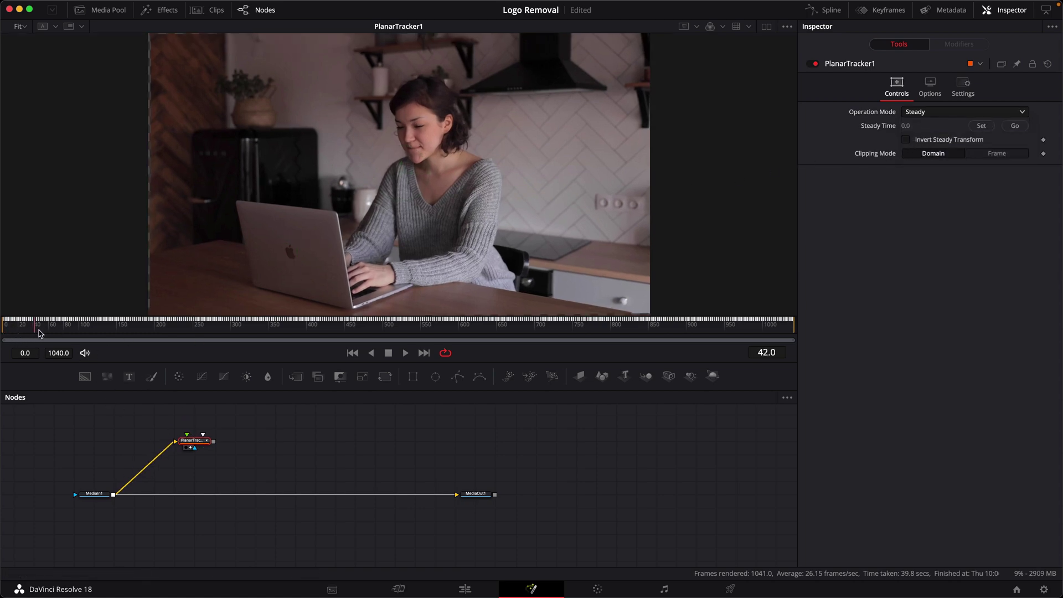
drag(40, 333, 172, 334)
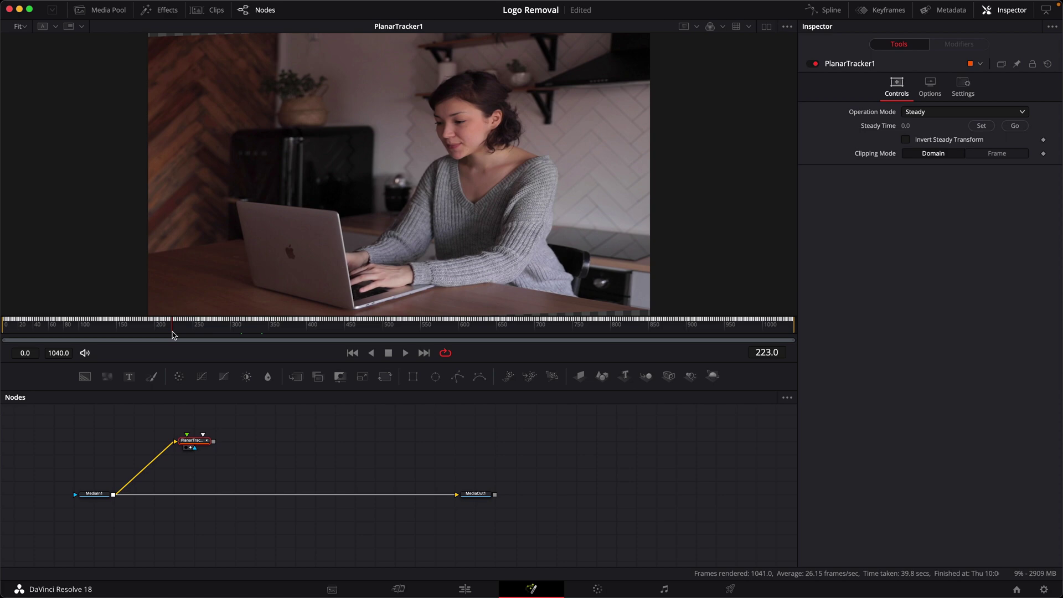
click(351, 354)
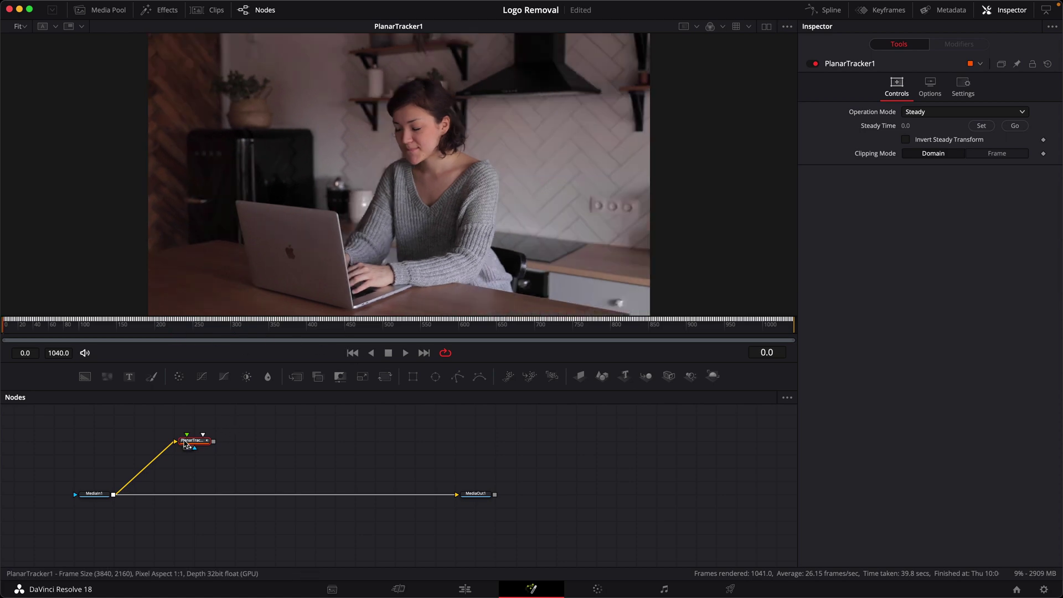
- Add a Paint node after the planar tracker and show it in the viewer
drag(185, 443, 146, 444)
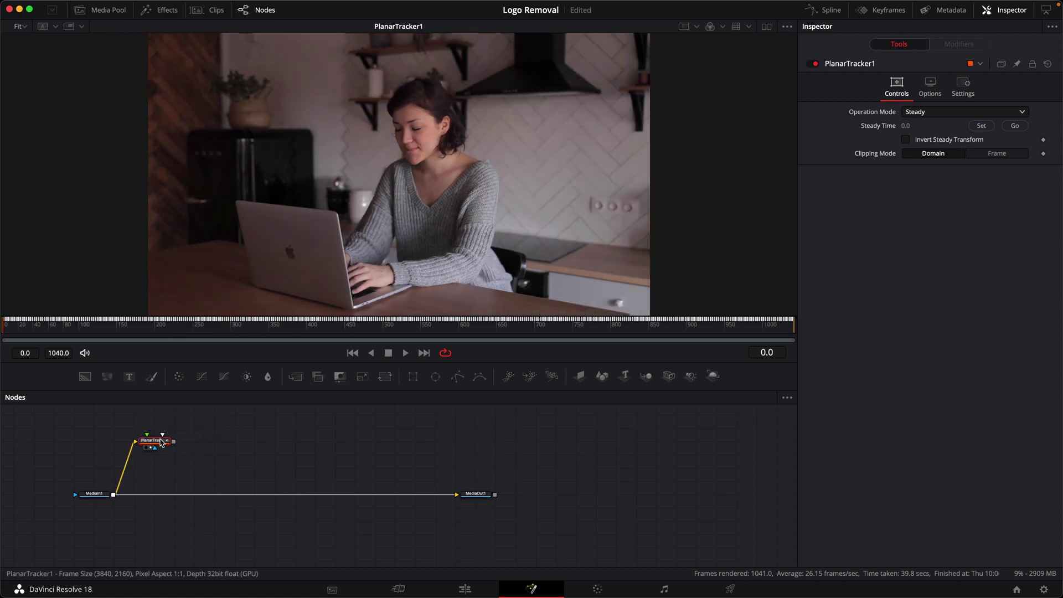
click(153, 380)
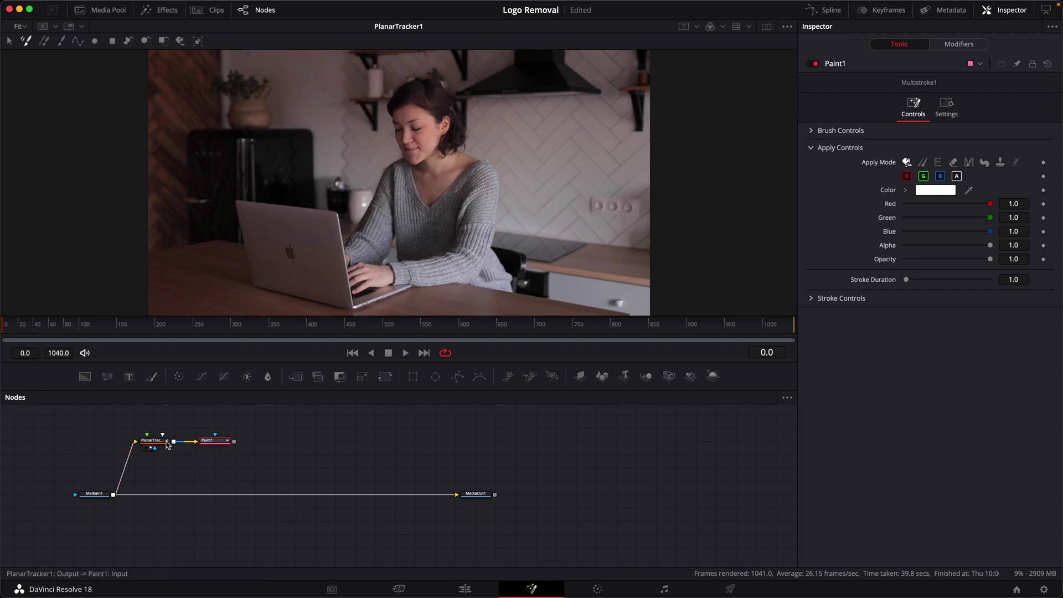
drag(224, 442, 306, 195)
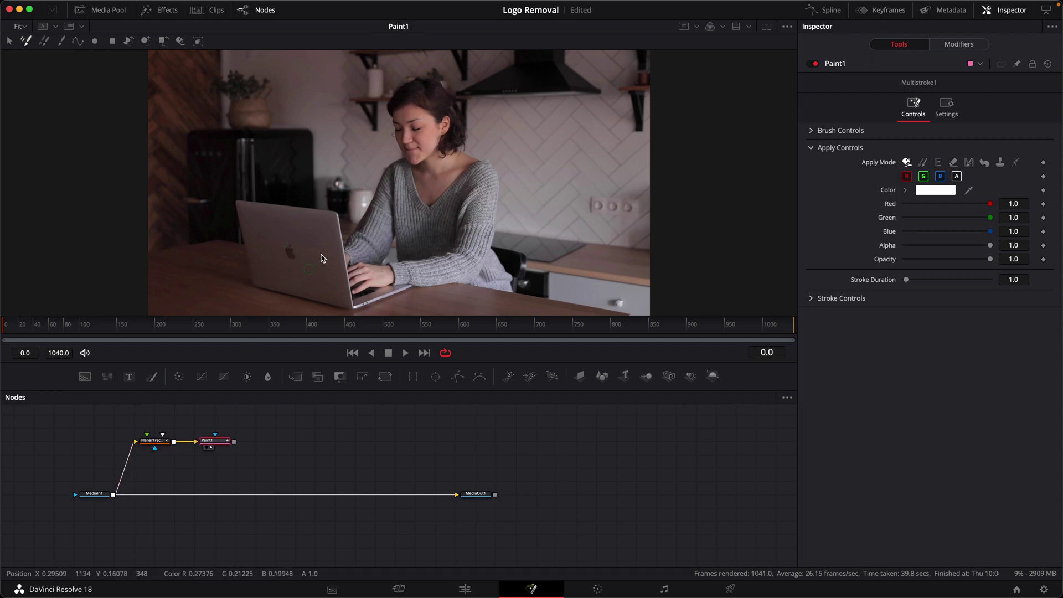
- Paint out the laptop's logo with Stroke brush strokes in clone mode, sampling the clean lid surface around it
click(61, 42)
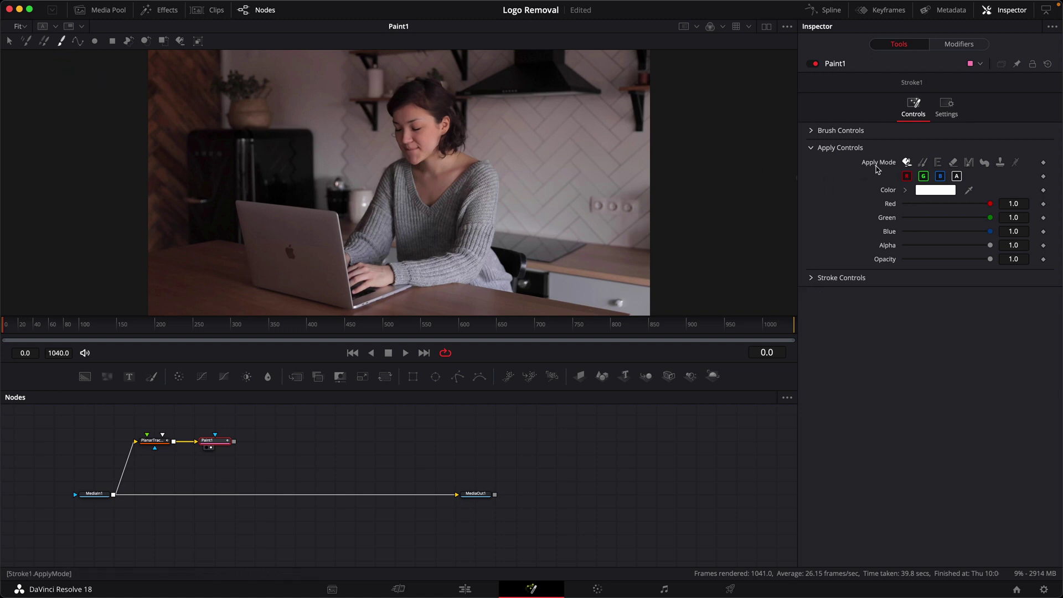
click(929, 164)
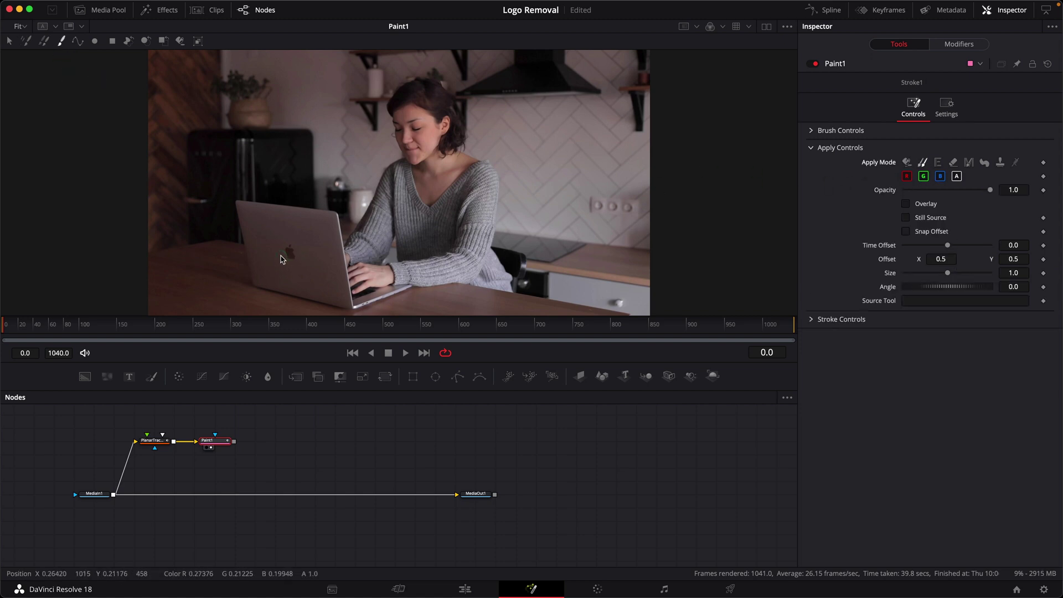
scroll(299, 238, up, 5)
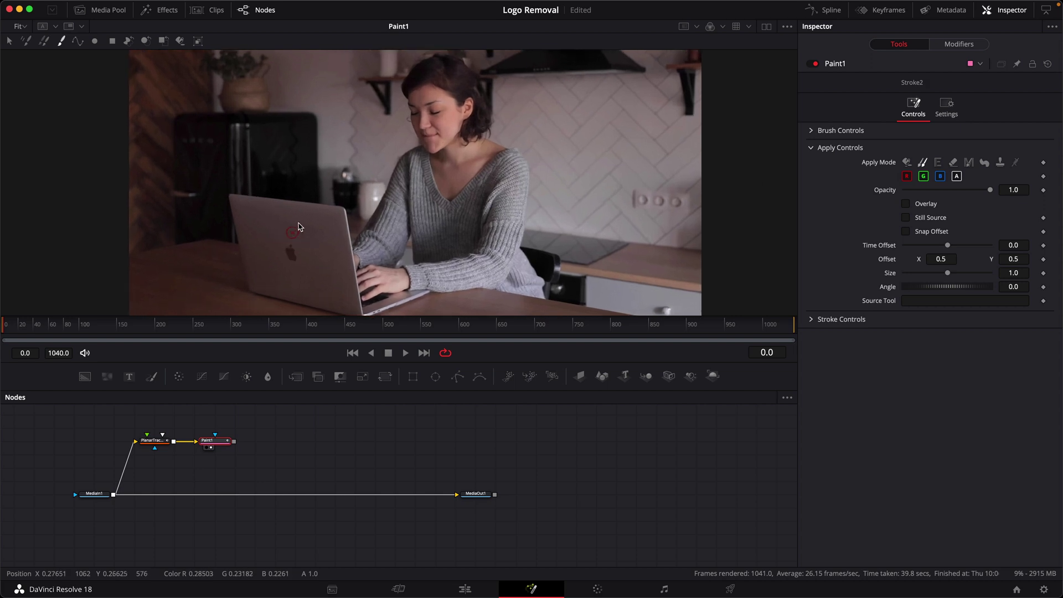
scroll(326, 221, up, 3)
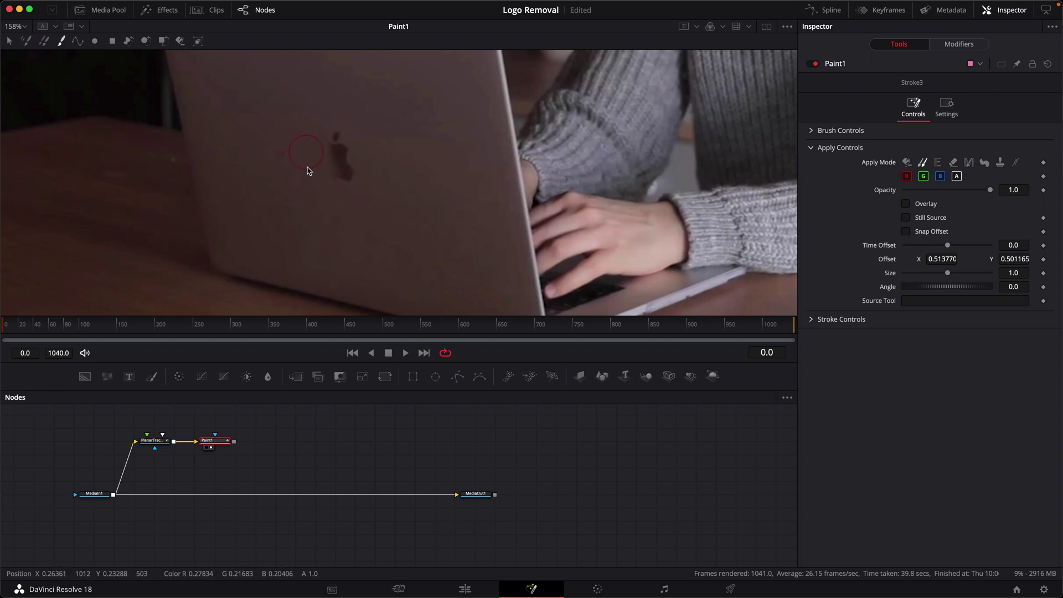
alt+click(345, 199)
click(341, 179)
alt+click(368, 159)
click(348, 169)
click(344, 158)
click(345, 154)
alt+click(351, 132)
click(336, 136)
alt+click(291, 159)
click(324, 169)
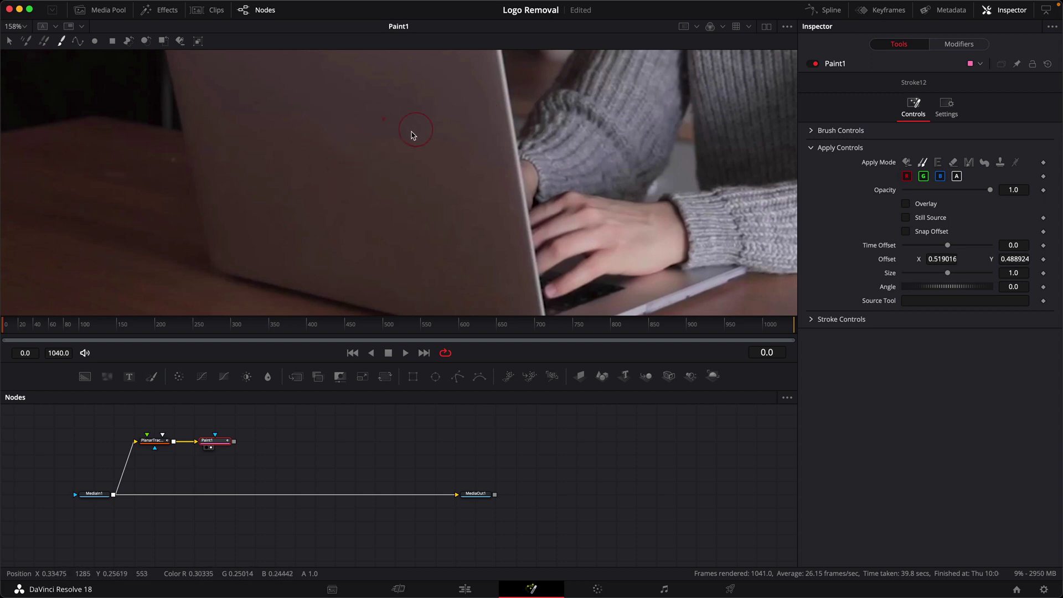
scroll(323, 194, down, 5)
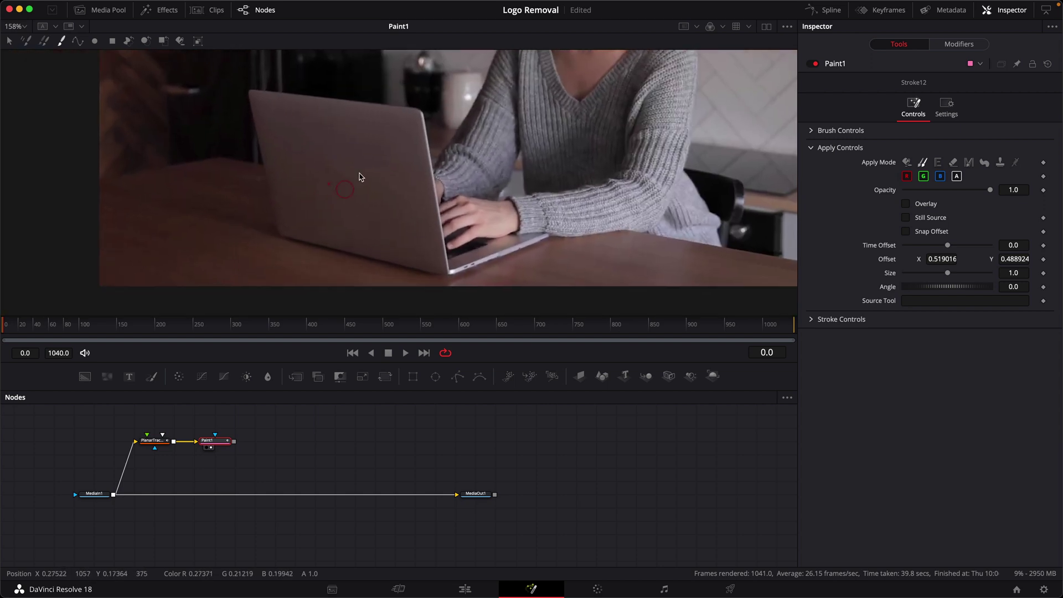
- Clone clean lid surface over the remaining logo traces with another stroke and check the cleanup through the clip to frame 311
scroll(391, 152, up, 5)
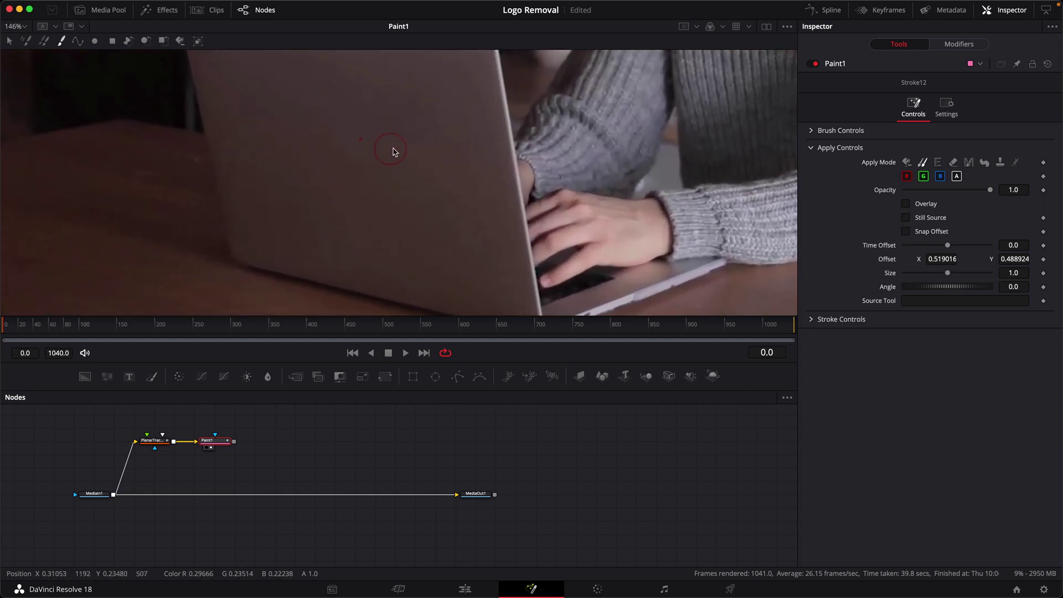
alt+click(335, 145)
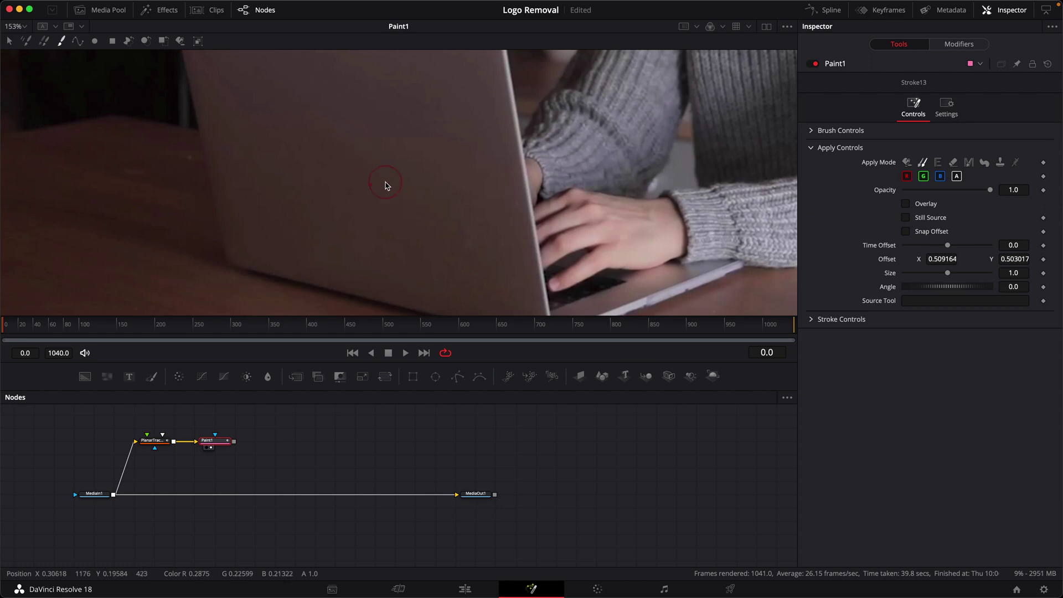
scroll(377, 173, down, 5)
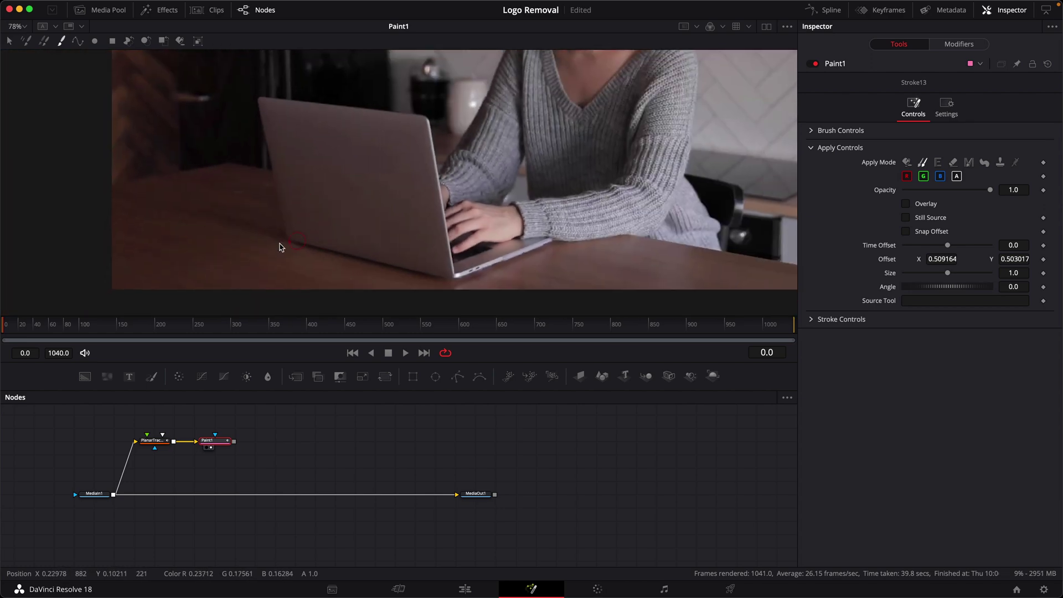
click(65, 331)
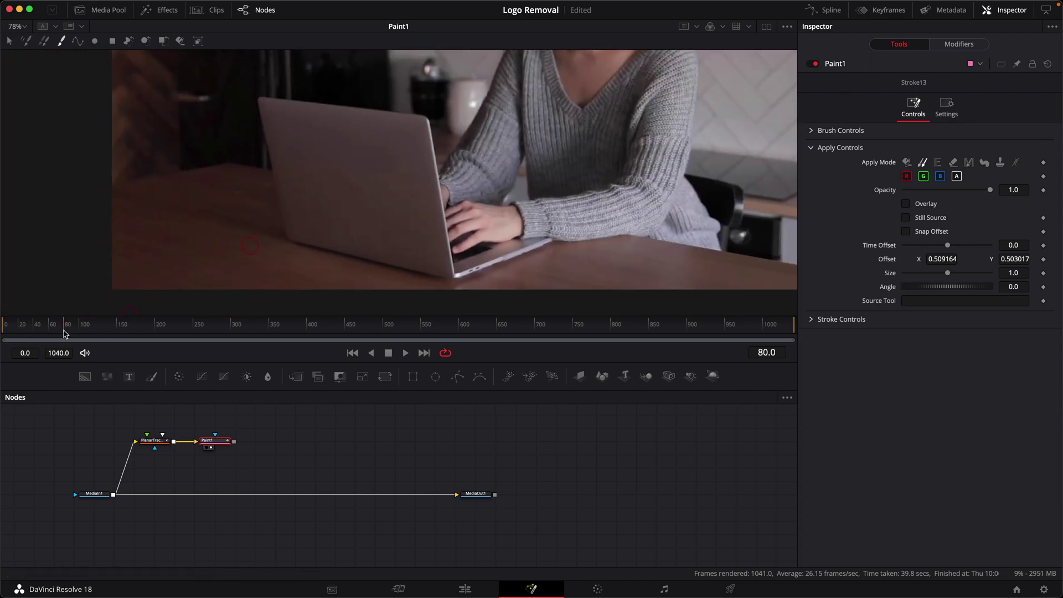
drag(65, 333, 166, 330)
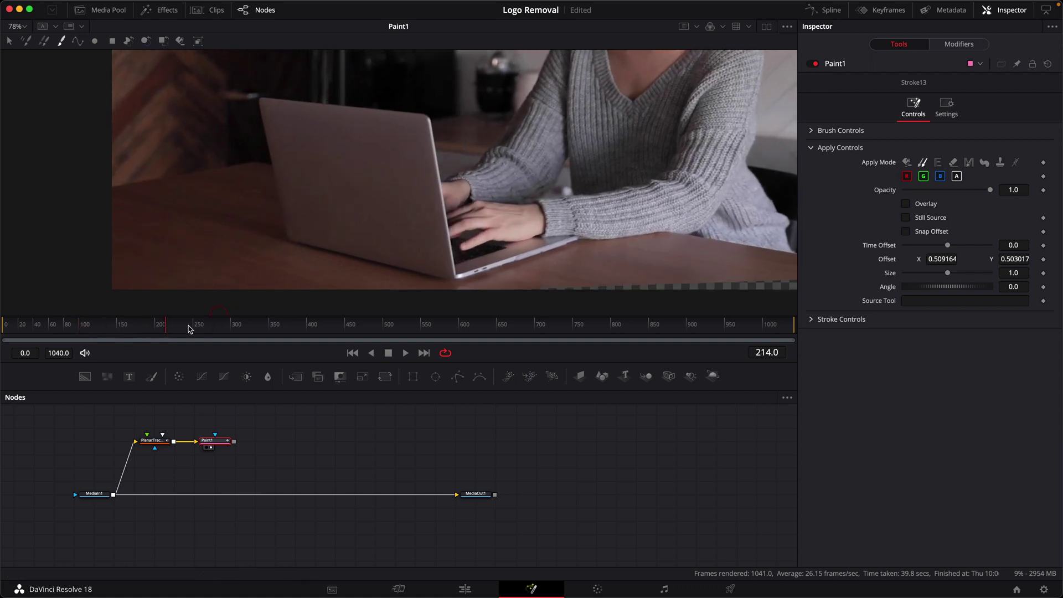
drag(188, 329, 239, 327)
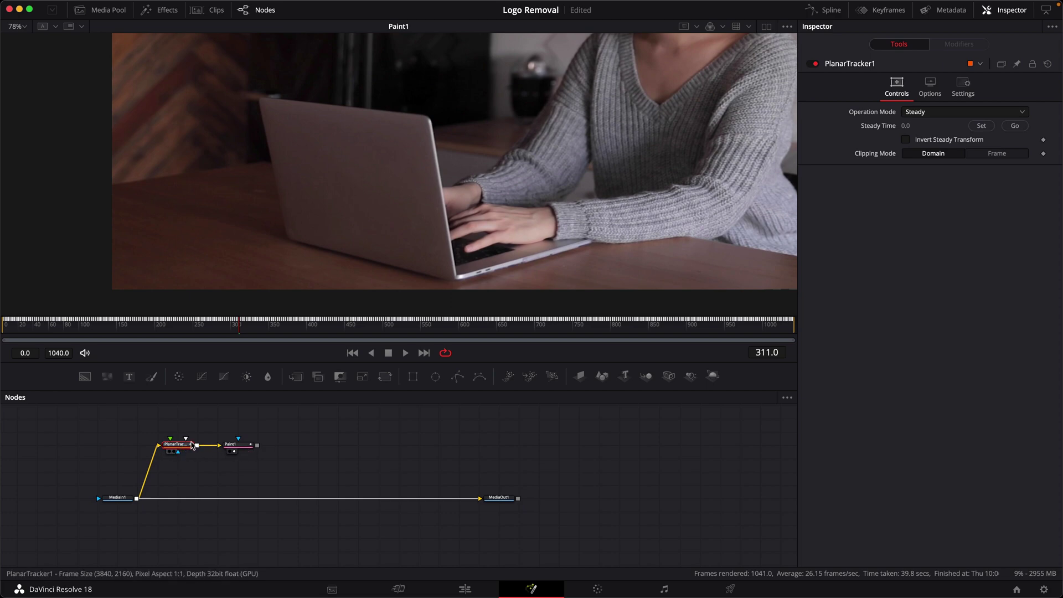
- Paste a copy of the planar tracker after the Paint node and connect the Paint output to it
key(ctrl+v)
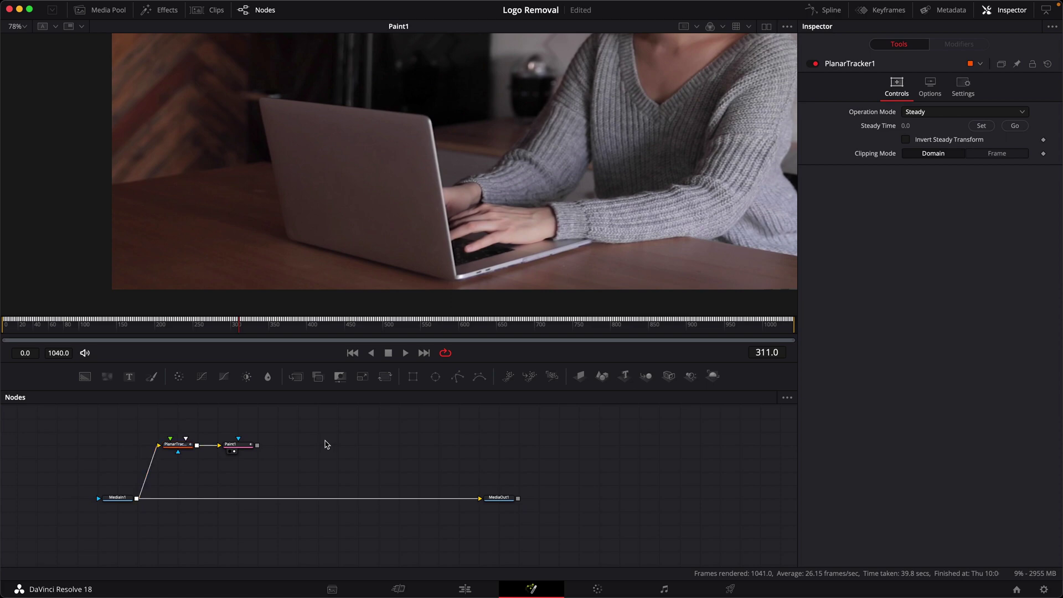
drag(323, 446, 342, 447)
mouse_move(258, 446)
mouse_down()
mouse_move(324, 434)
mouse_move(330, 448)
mouse_move(365, 450)
mouse_up()
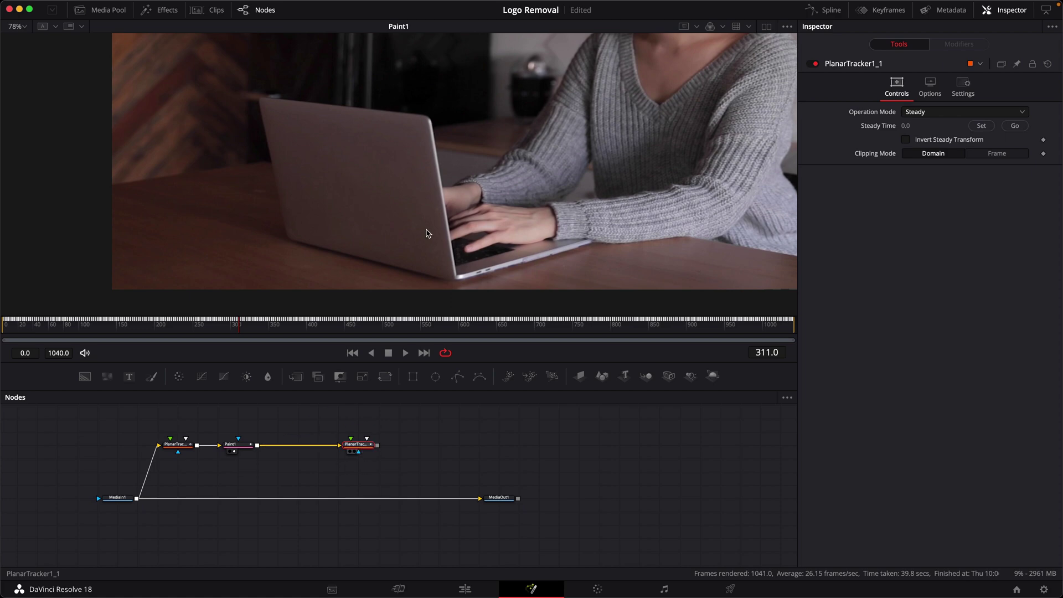
- View the copied planar tracker, turn on Invert Steady Transform, and check the restored camera motion up to frame 486
key(1)
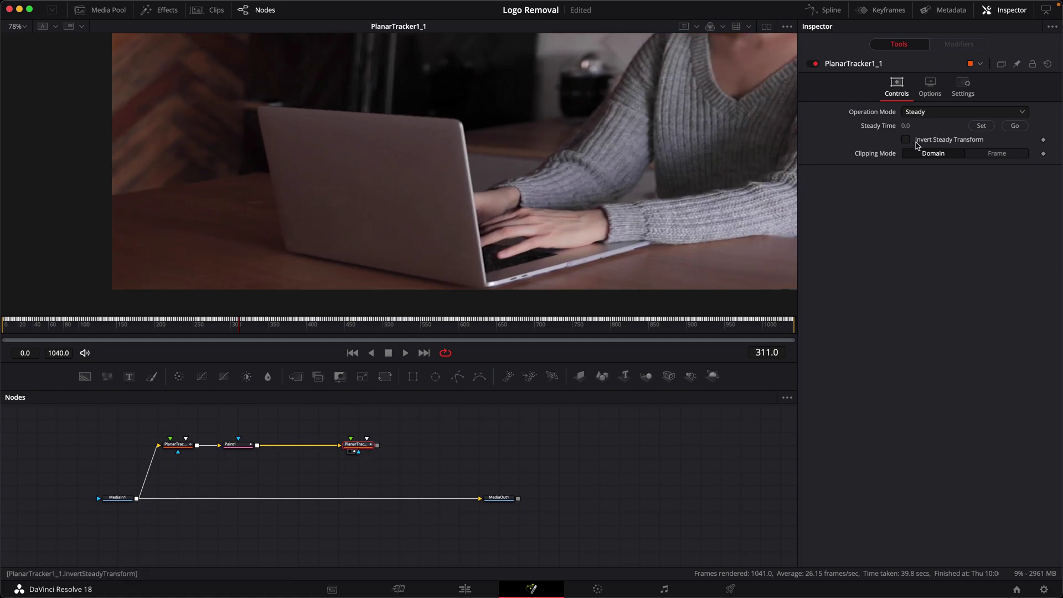
click(925, 142)
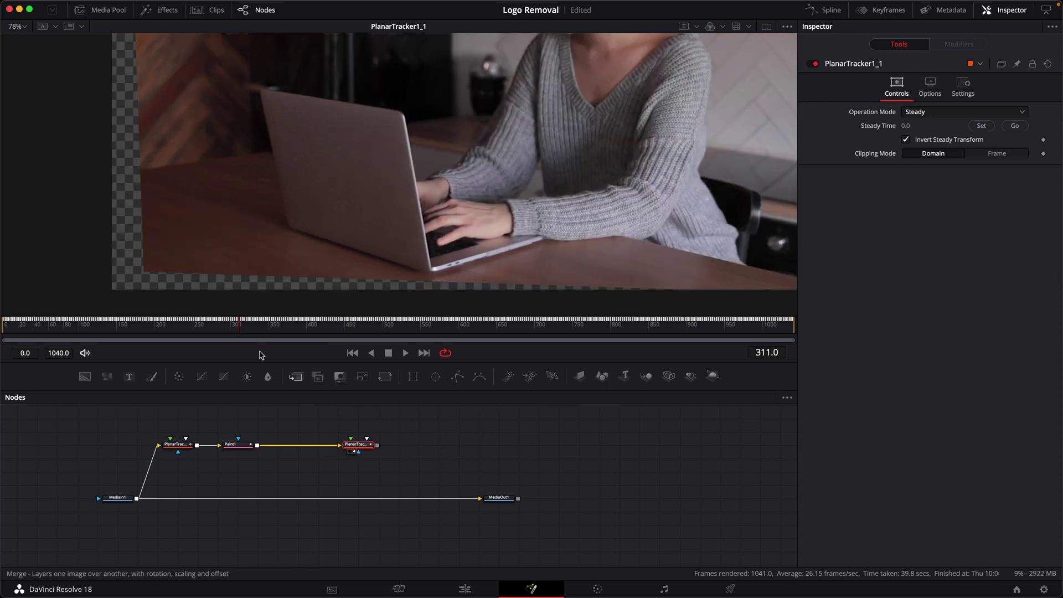
drag(312, 327, 374, 327)
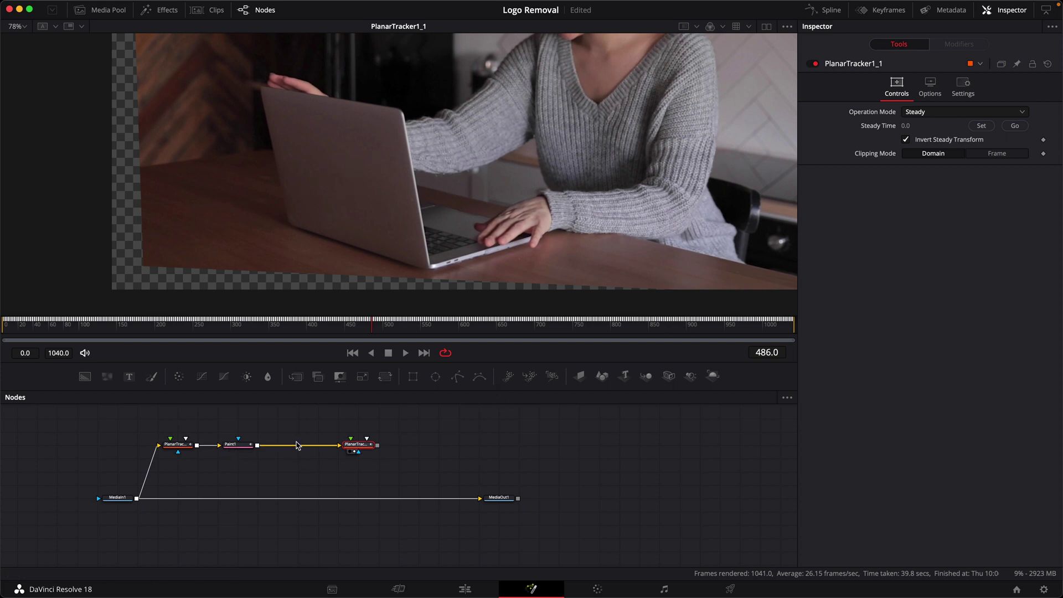
- Insert a Matte Control node between the Paint node and the second planar tracker, and feed a Polygon node into it
mouse_move(340, 375)
mouse_down()
mouse_move(285, 446)
mouse_move(304, 450)
mouse_up()
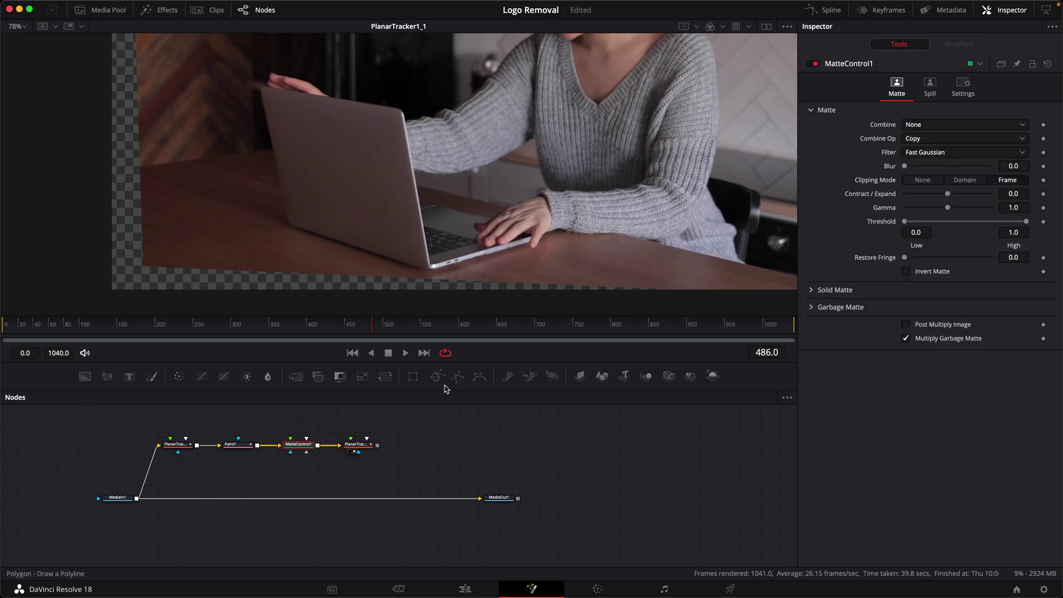
drag(447, 388, 290, 446)
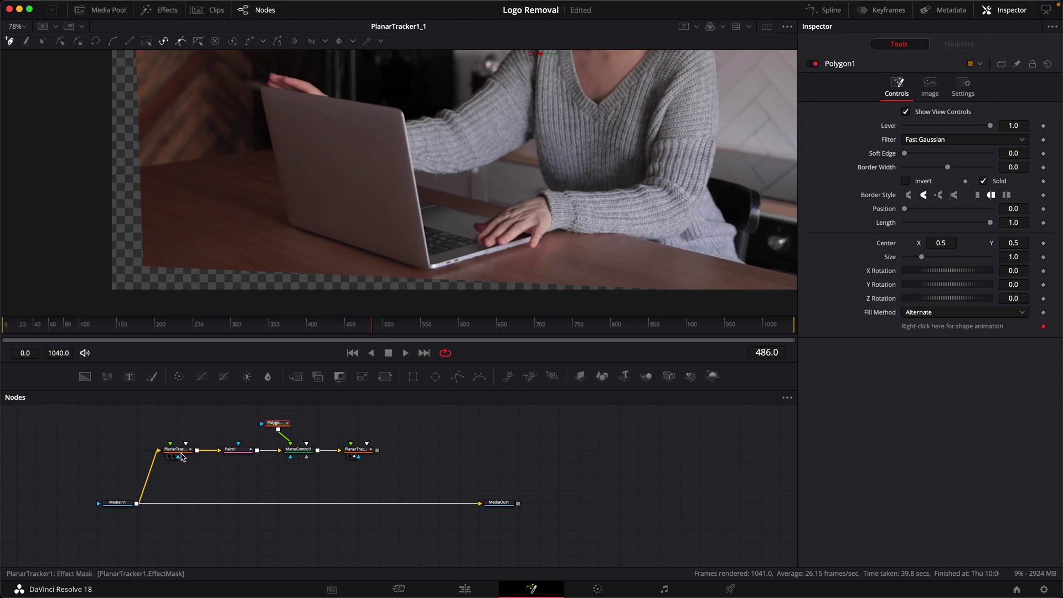
- View the first planar tracker at frame 486 and draw a closed polygon mask closely around the laptop's logo
drag(178, 451, 272, 212)
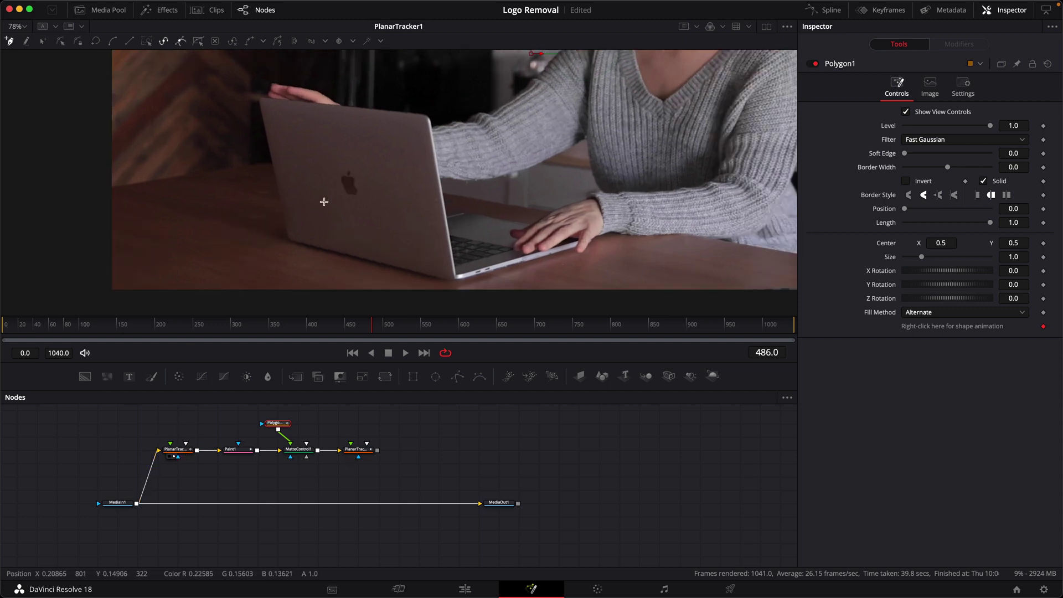
scroll(353, 181, up, 3)
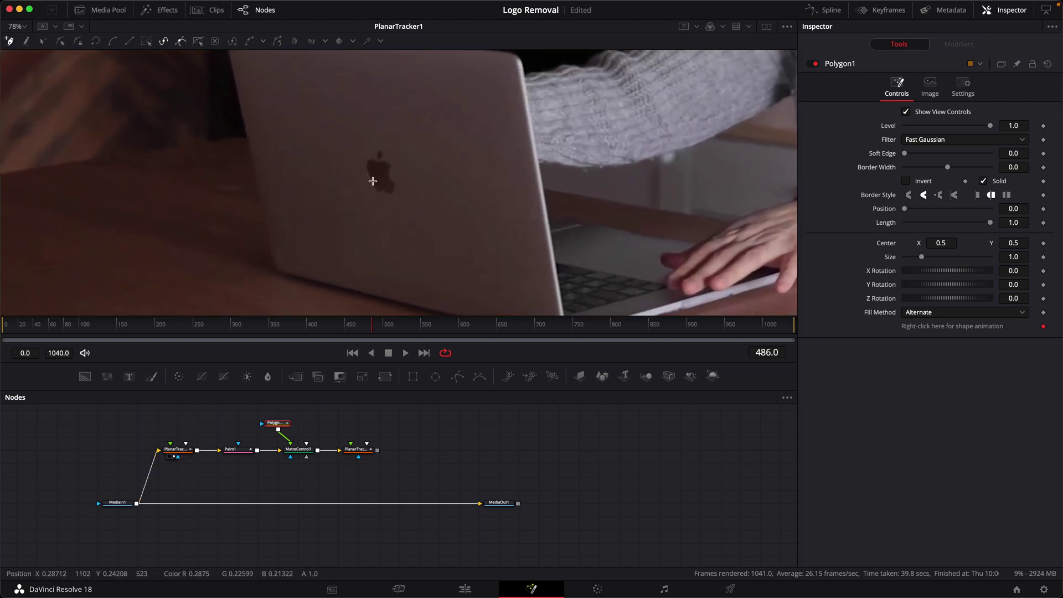
mouse_move(371, 328)
mouse_down()
mouse_move(268, 328)
mouse_move(397, 328)
mouse_move(373, 328)
mouse_up()
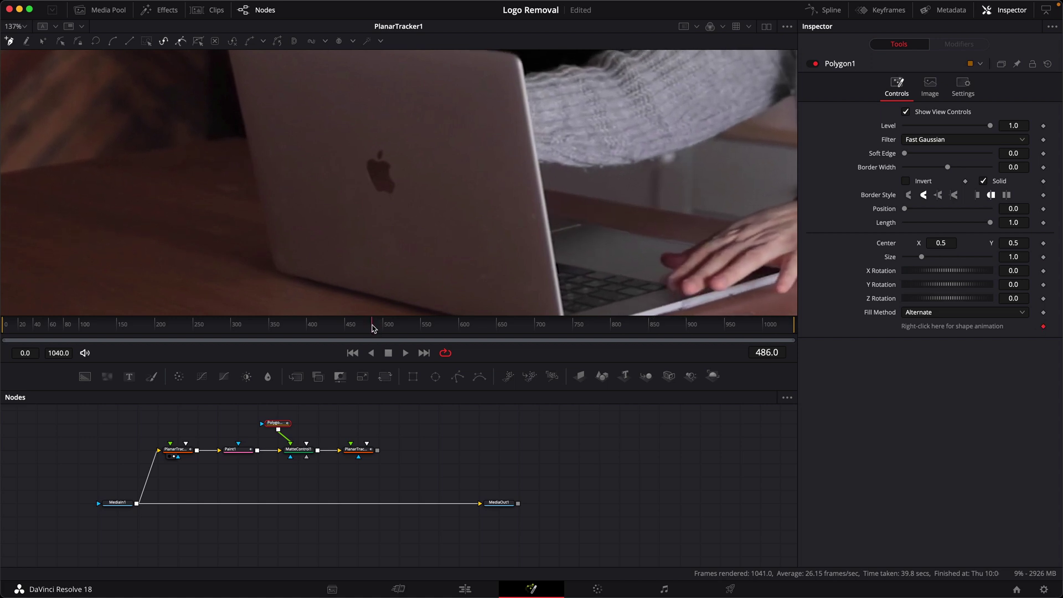
scroll(359, 166, up, 3)
click(383, 135)
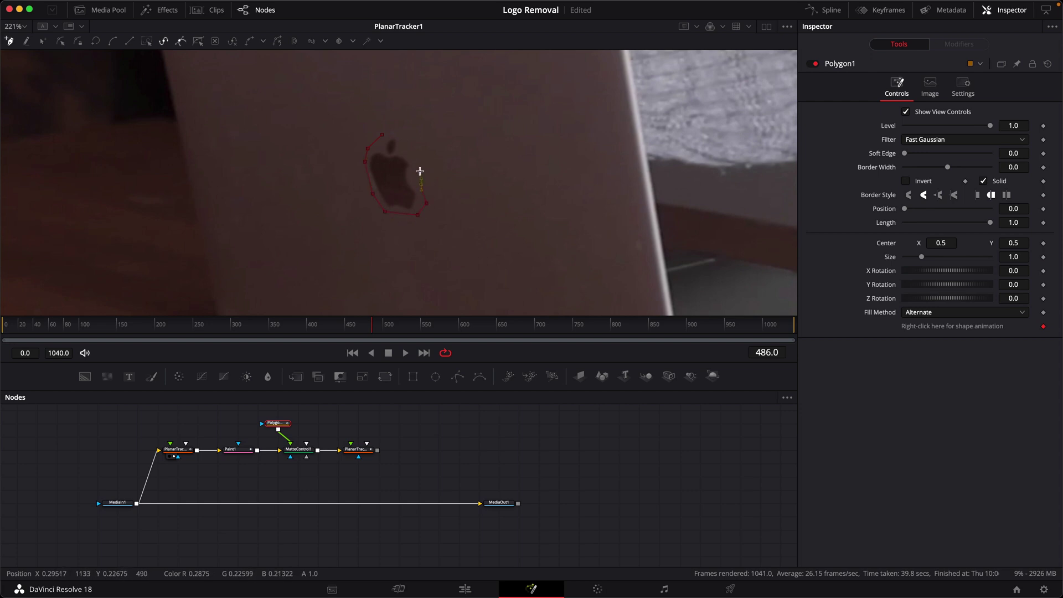
click(384, 134)
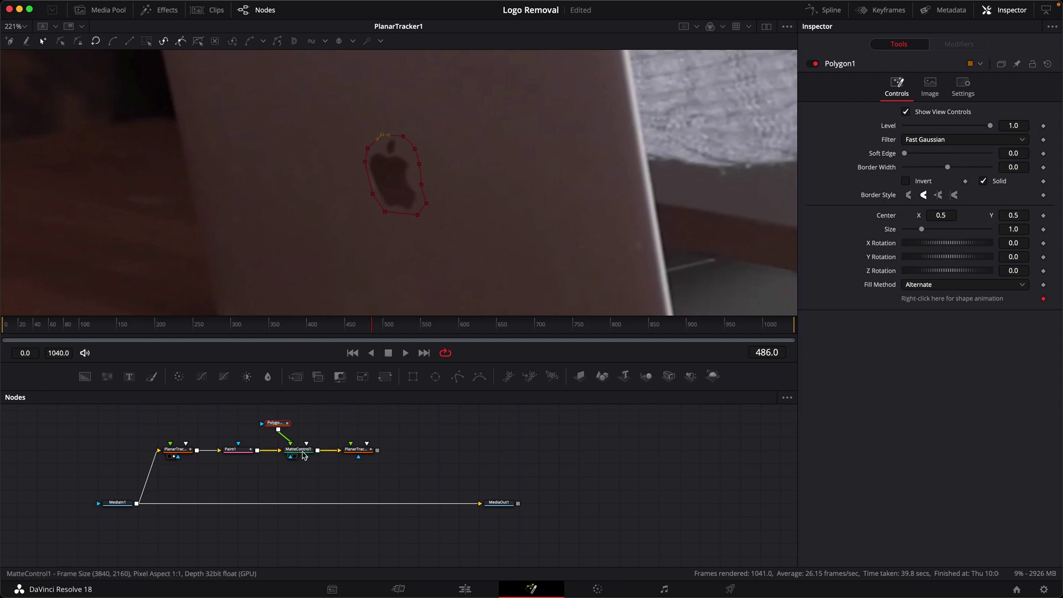
- View the Matte Control node, set its Combine mode to Combine Alpha and enable Post Multiply Image to isolate the painted patch
drag(306, 451, 448, 151)
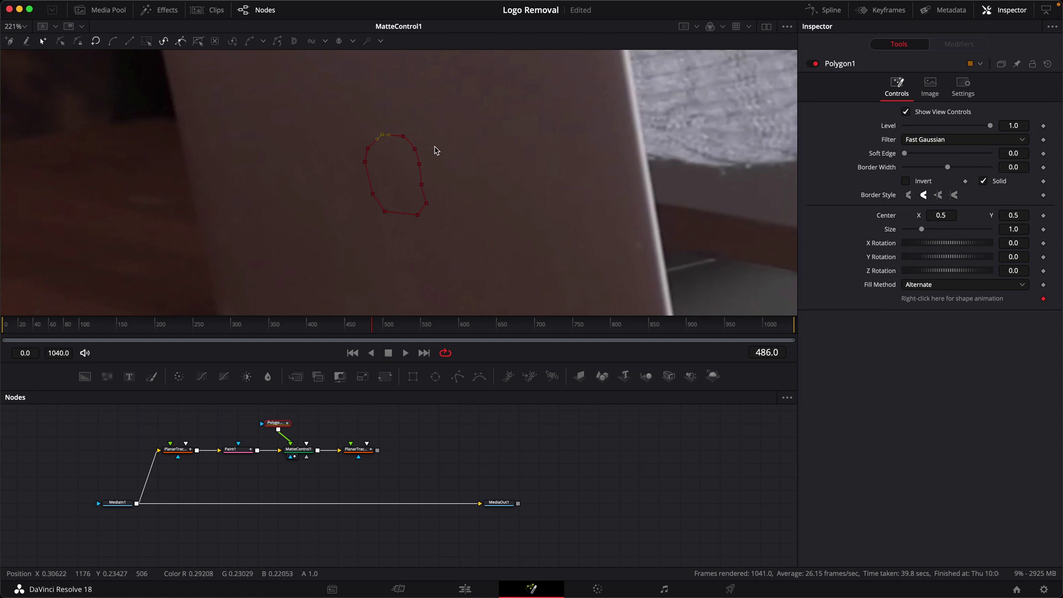
drag(357, 449, 429, 175)
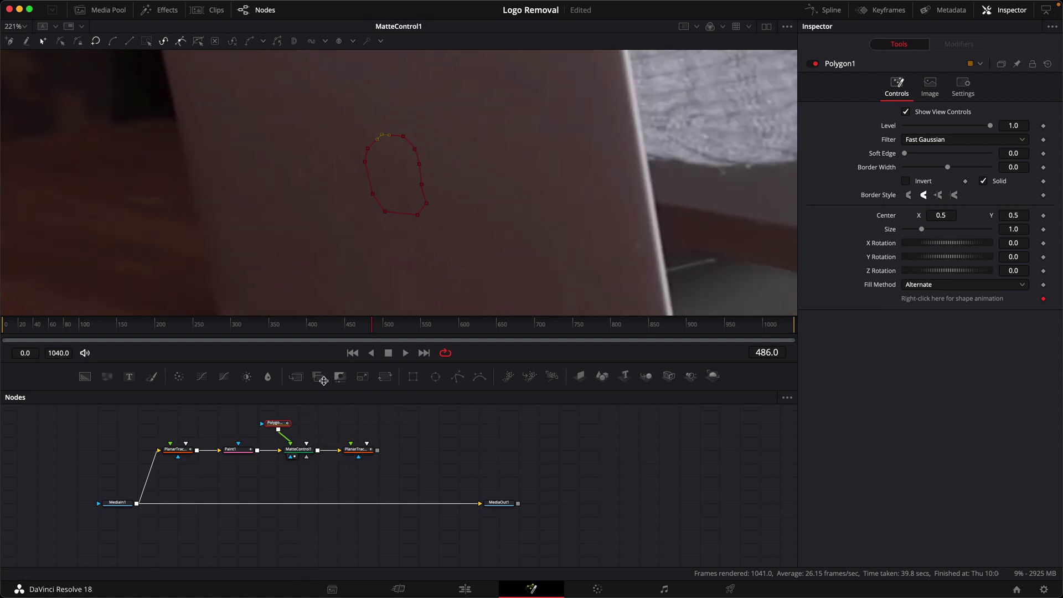
click(299, 454)
click(298, 454)
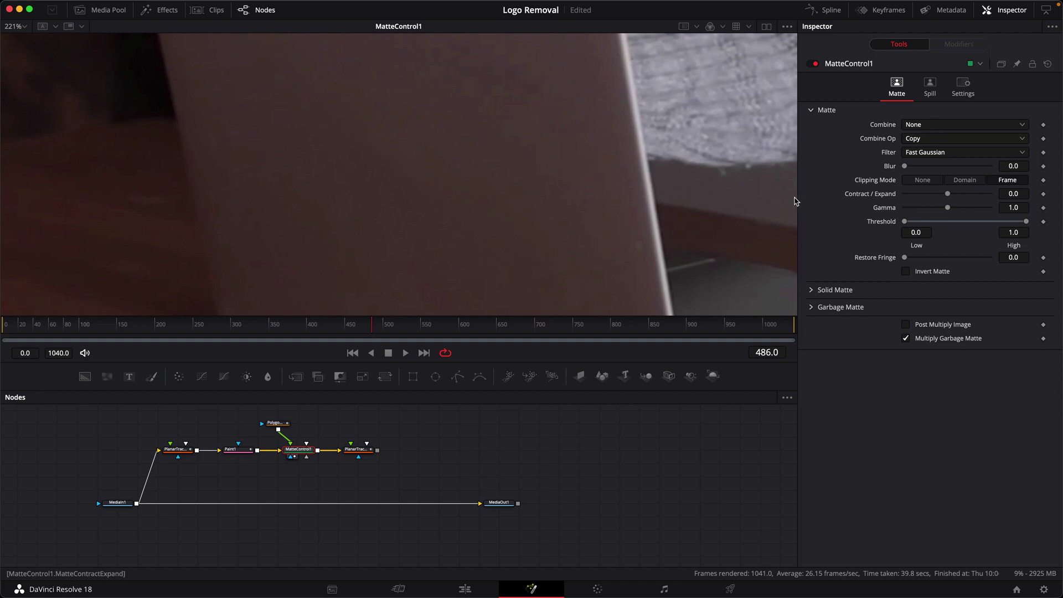
click(934, 126)
click(929, 188)
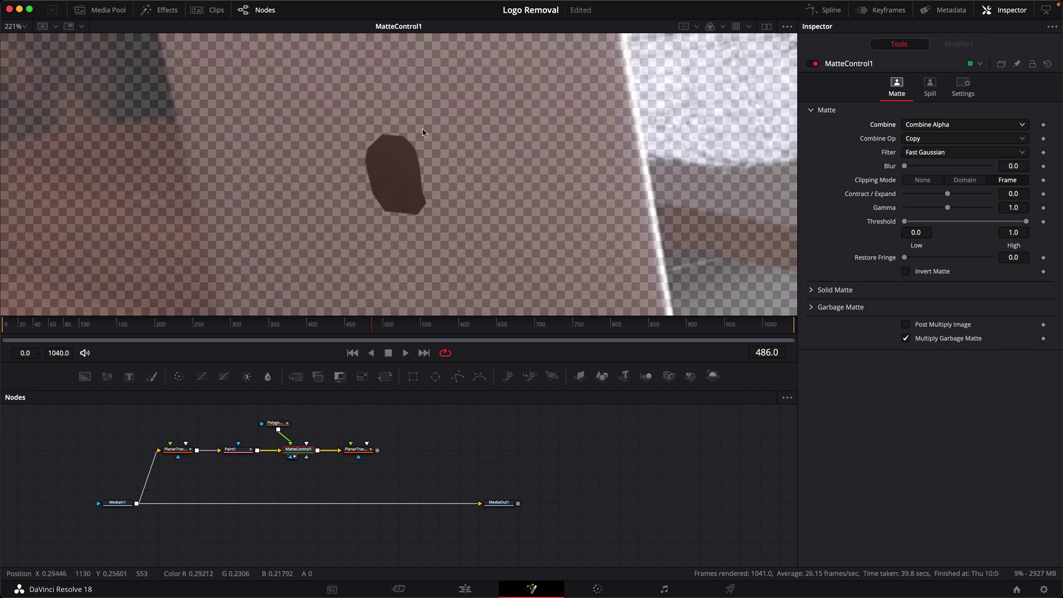
click(942, 327)
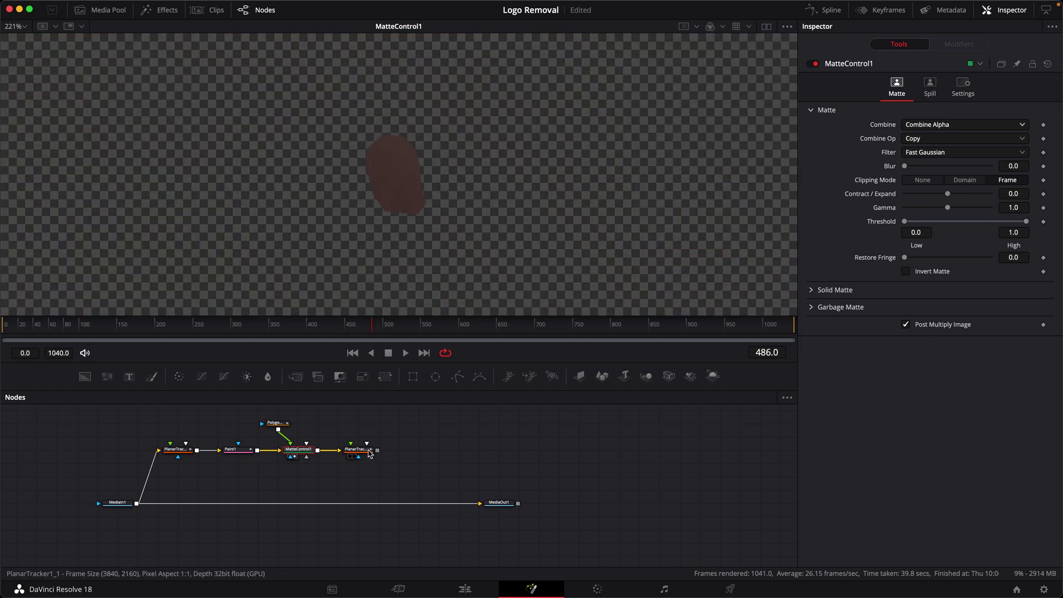
- Merge the second planar tracker's output over the original MediaIn footage and inspect the merged patch on the lid
click(357, 456)
click(361, 454)
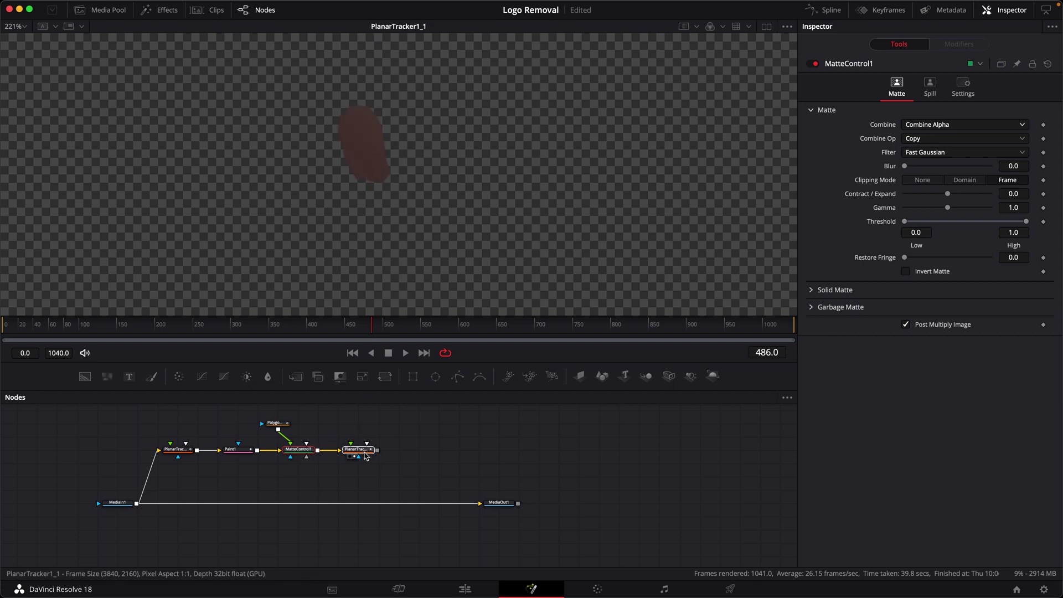
drag(377, 452, 137, 506)
click(350, 510)
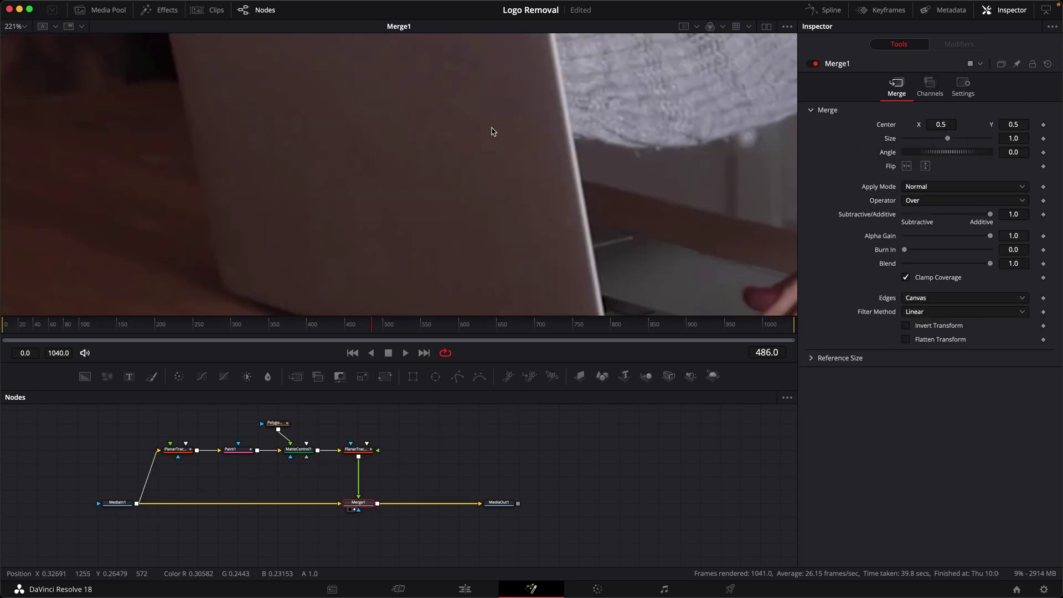
scroll(368, 199, down, 5)
scroll(344, 192, up, 5)
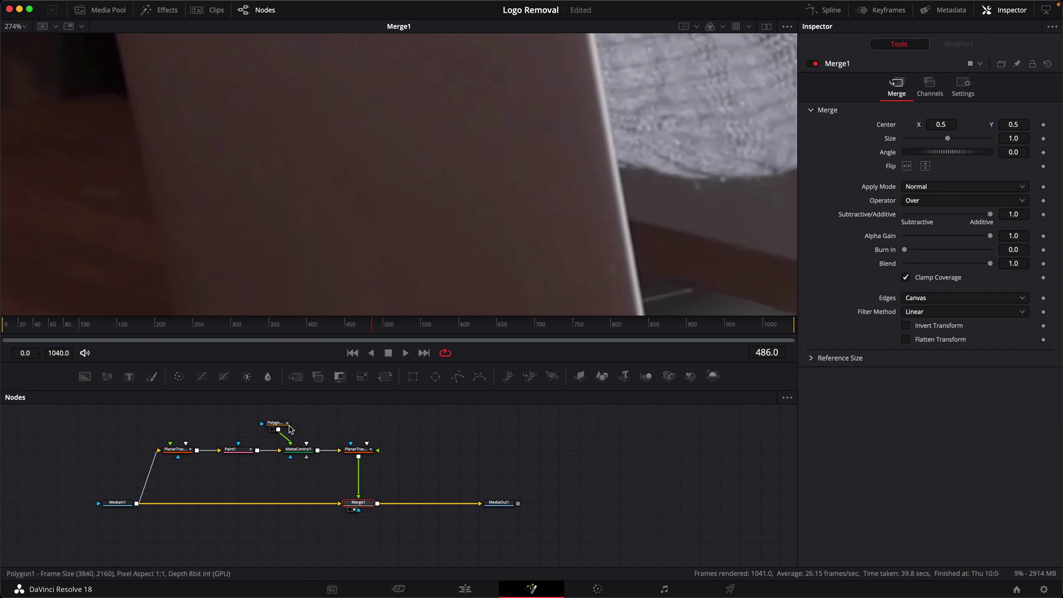
- Set the polygon mask's soft edge to 0.0064 and border width to 0.016, and check the patch at other frames
click(285, 426)
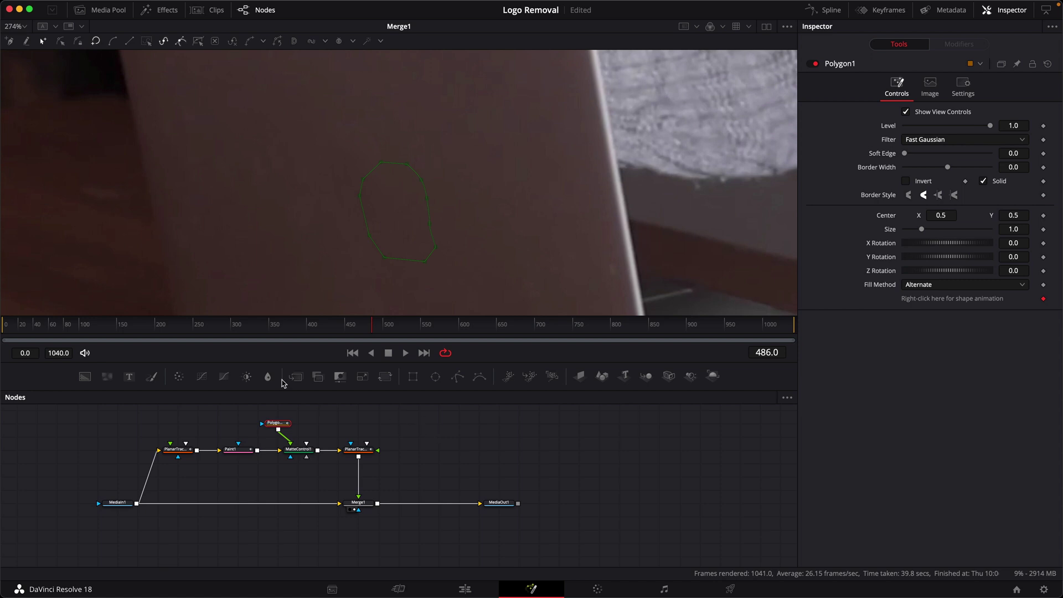
click(529, 439)
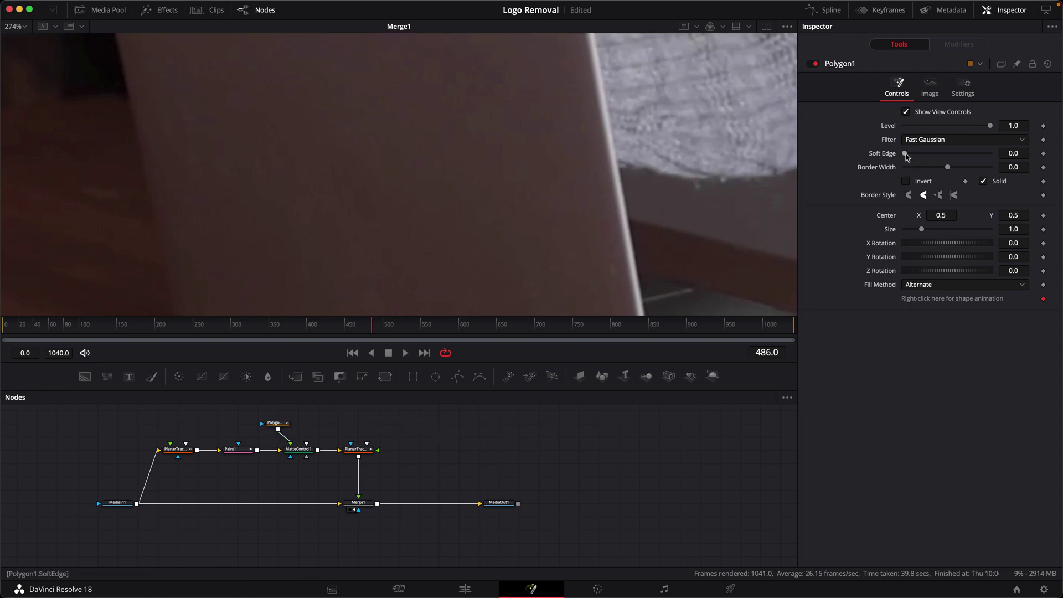
click(1017, 152)
text(008)
key(Return)
drag(1016, 153, 1015, 154)
scroll(332, 197, down, 4)
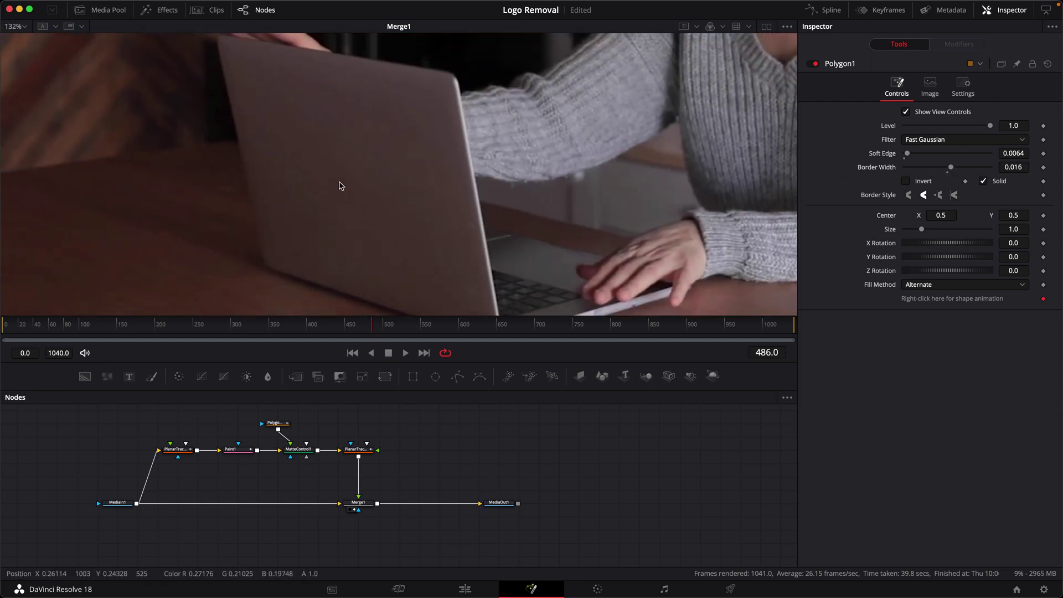
drag(379, 327, 212, 327)
scroll(333, 199, down, 5)
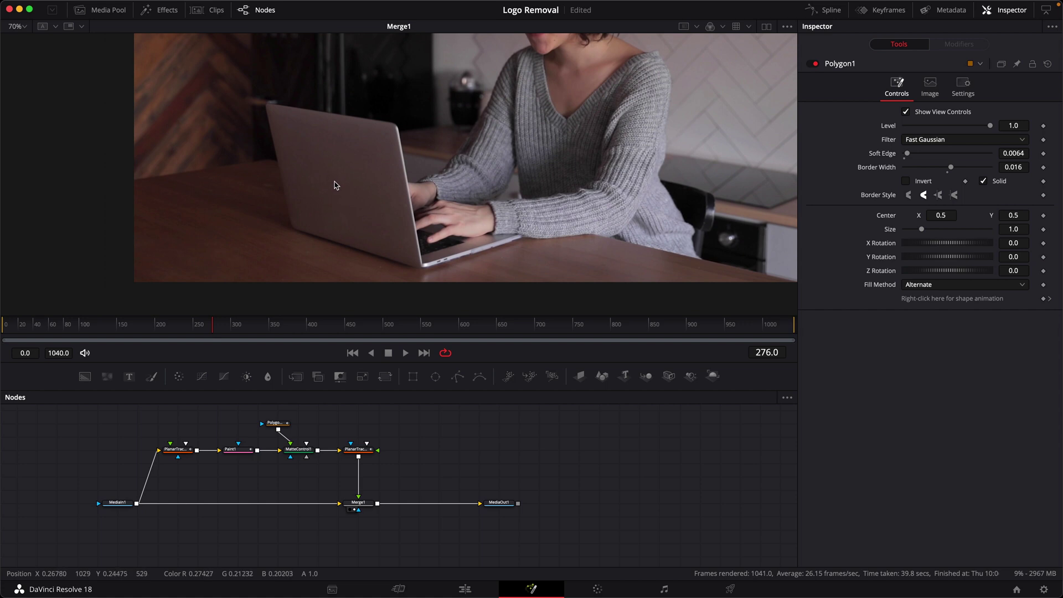
mouse_move(205, 330)
mouse_down()
mouse_move(180, 332)
mouse_move(223, 333)
mouse_up()
- Move the second planar tracker, Merge and MediaOut nodes farther along and insert a Blur node after Matte Control
drag(409, 430, 434, 505)
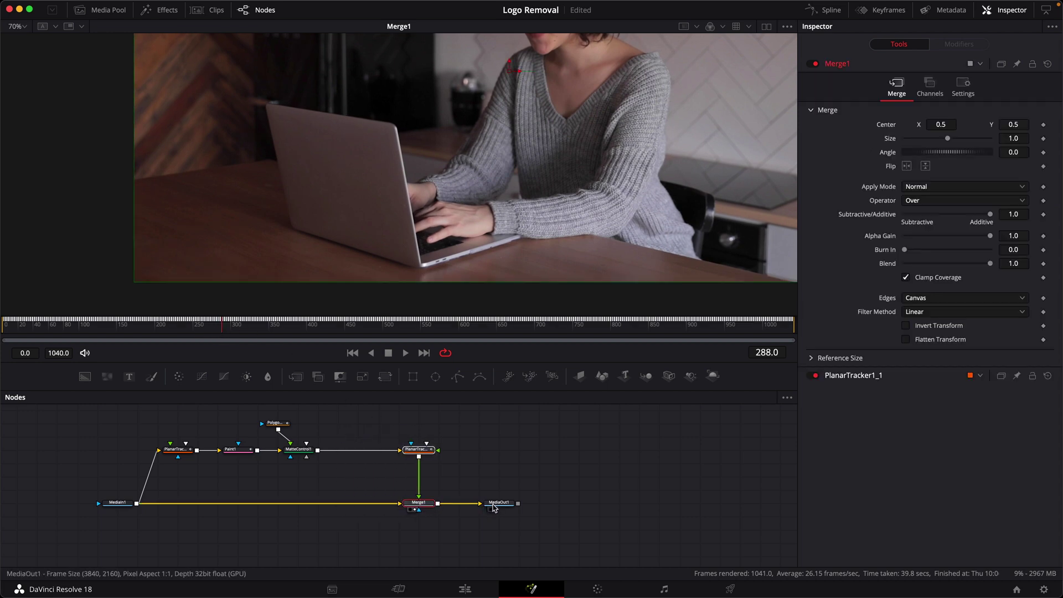
drag(499, 503, 540, 504)
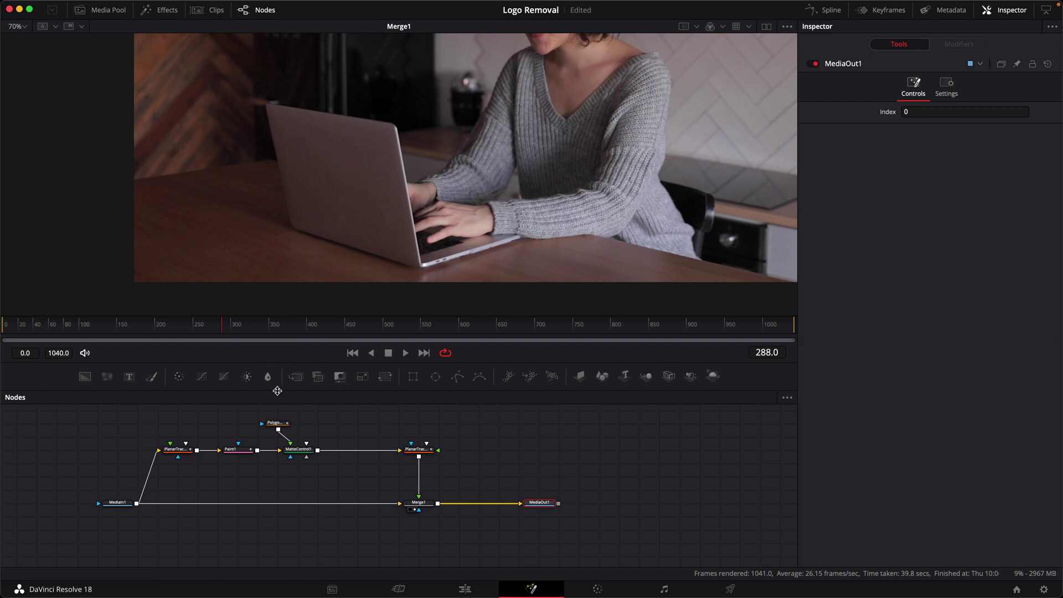
drag(334, 408, 360, 457)
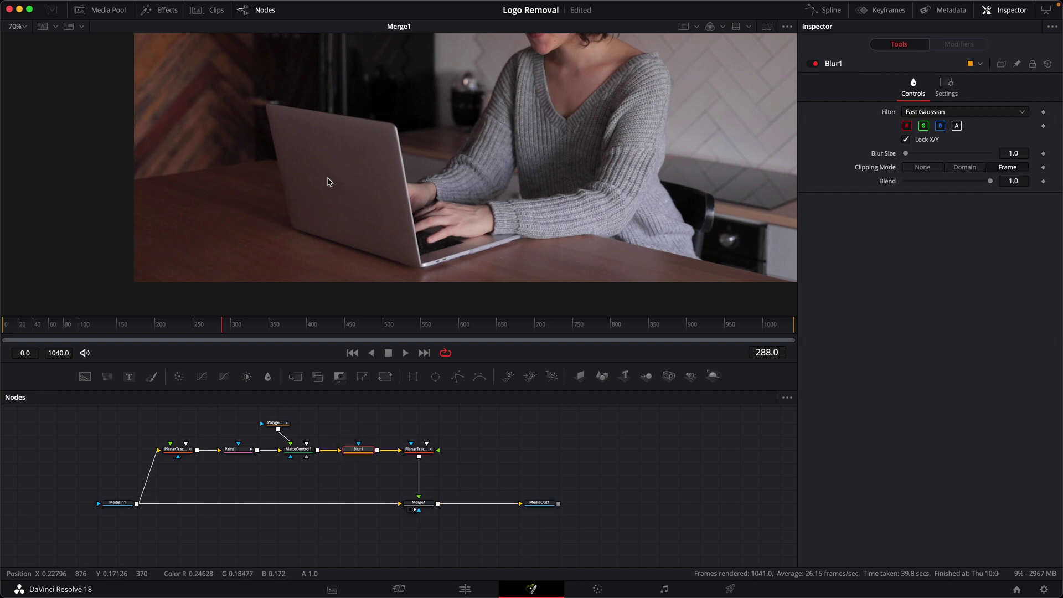
- Increase the Blur node's blur size while watching the patch on the lid in the merged result
drag(419, 503, 337, 185)
scroll(336, 185, up, 5)
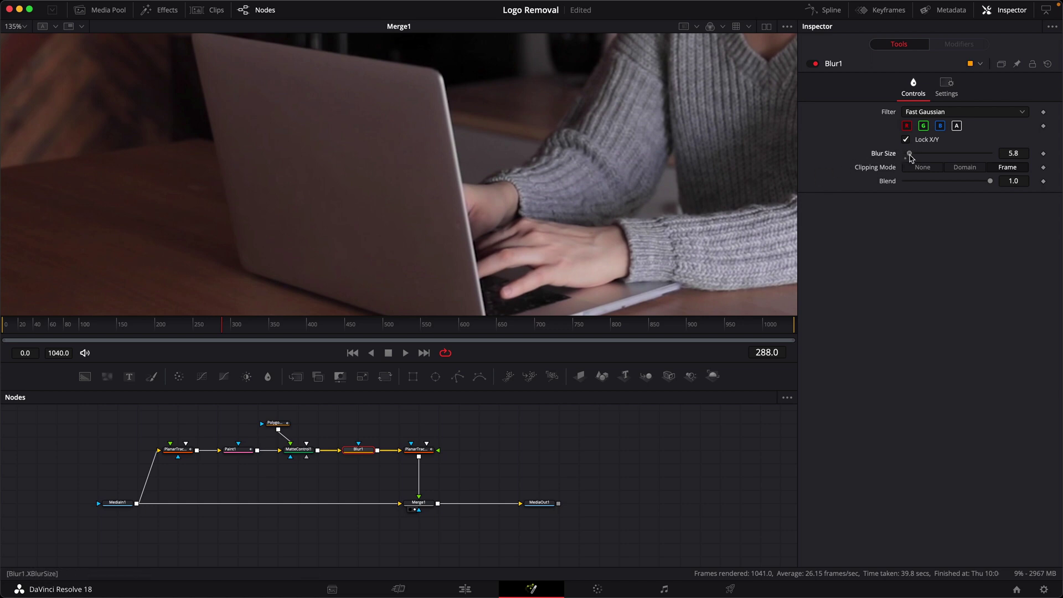
drag(914, 157, 920, 158)
- Increase the polygon mask's border width to 0.039 while watching the patch on the lid
click(277, 424)
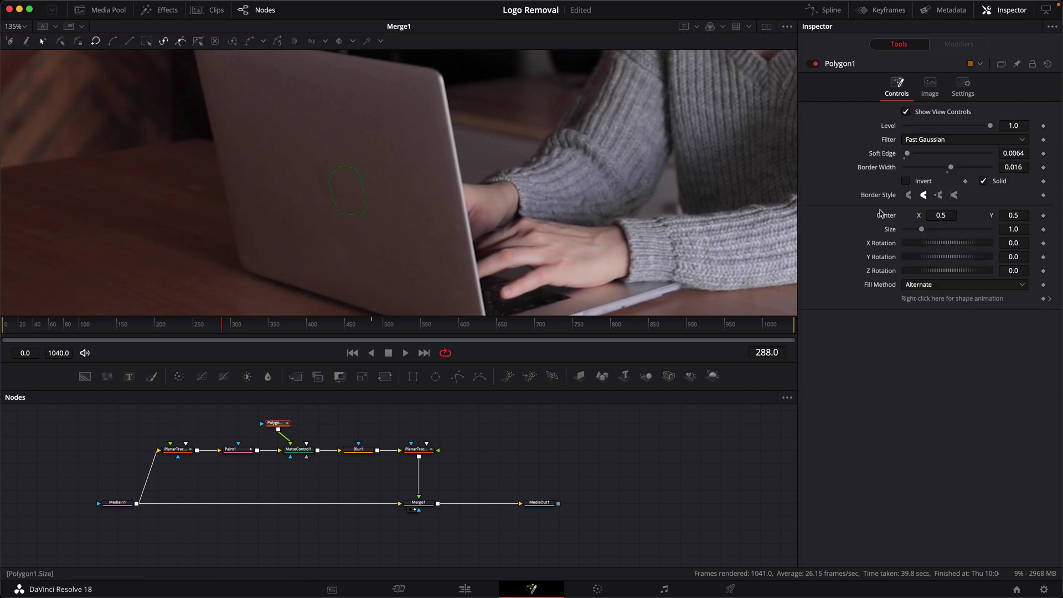
drag(943, 169, 953, 169)
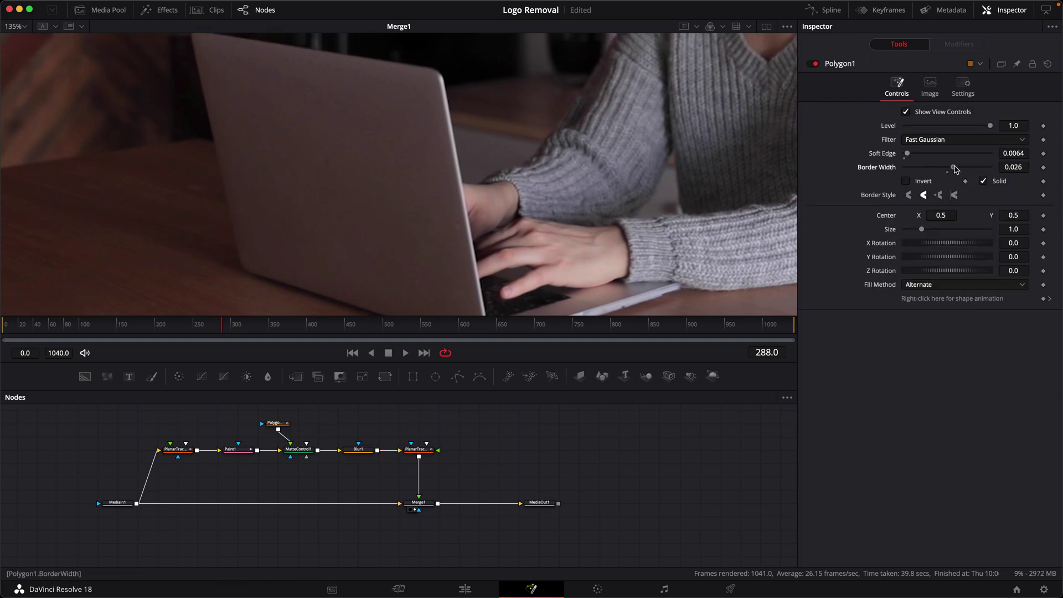
scroll(296, 202, down, 5)
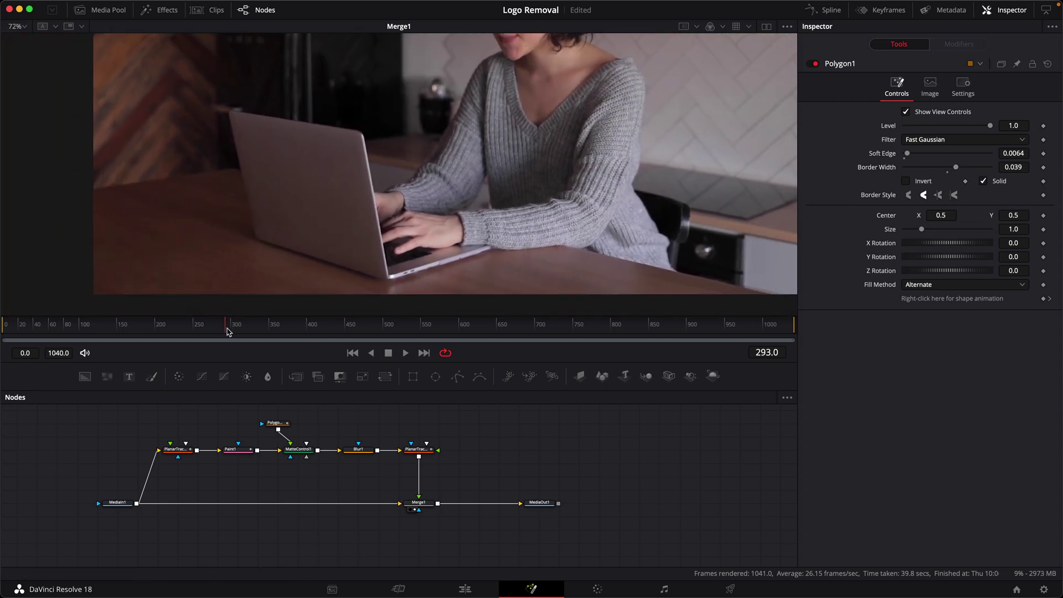
- Inspect the patch on the laptop lid up close at frames 338, 391 and 312
drag(227, 331, 266, 328)
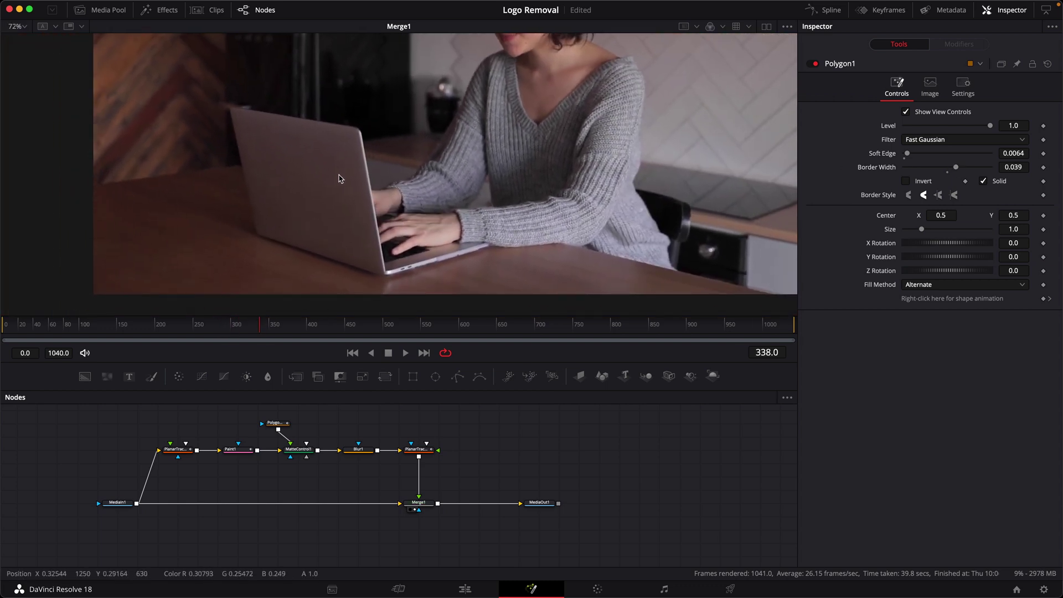
drag(297, 201, 301, 196)
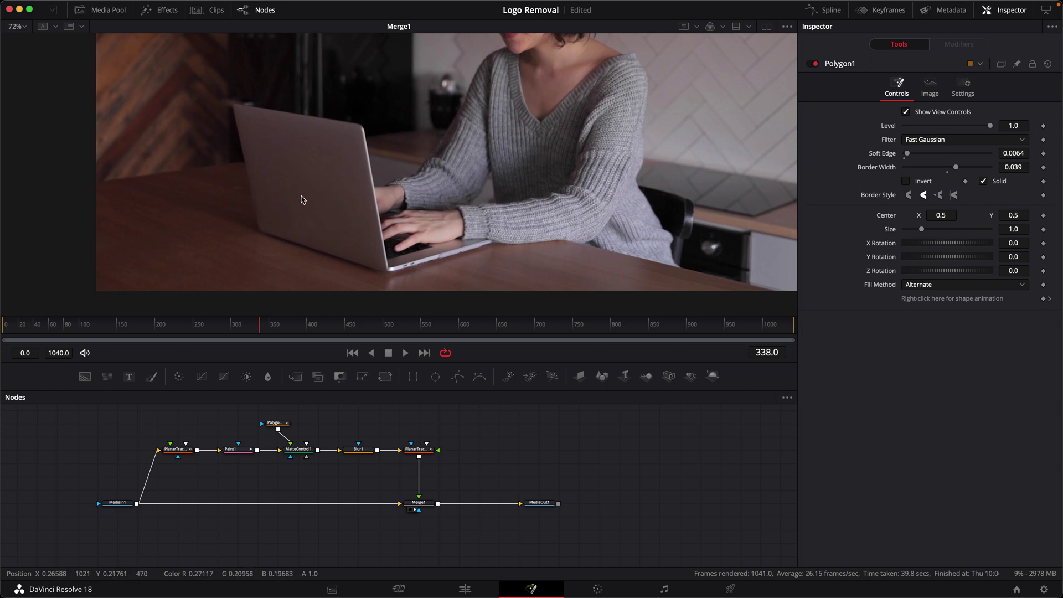
scroll(301, 199, up, 6)
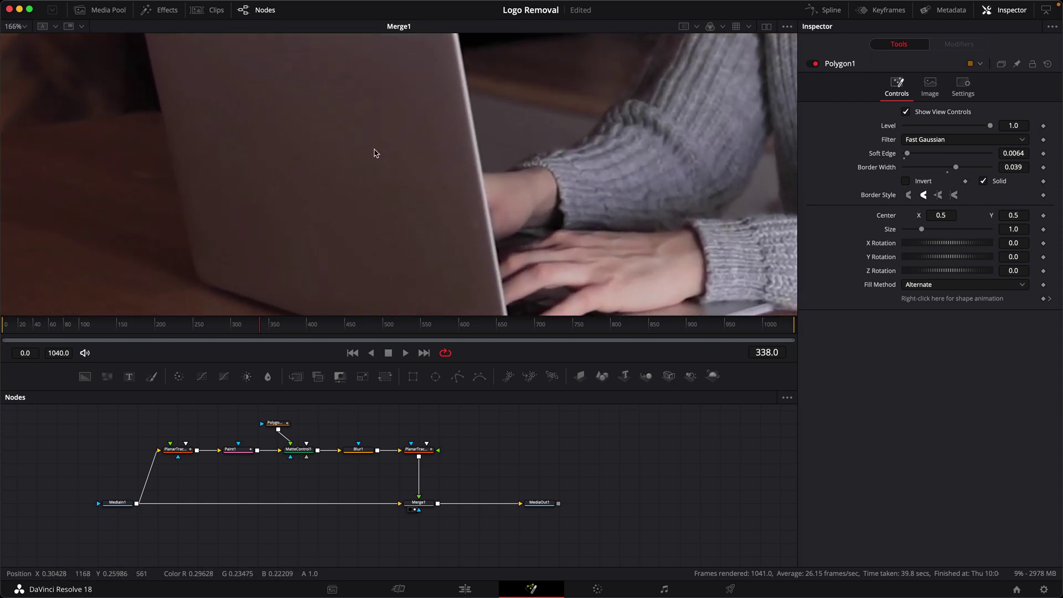
scroll(334, 206, up, 1)
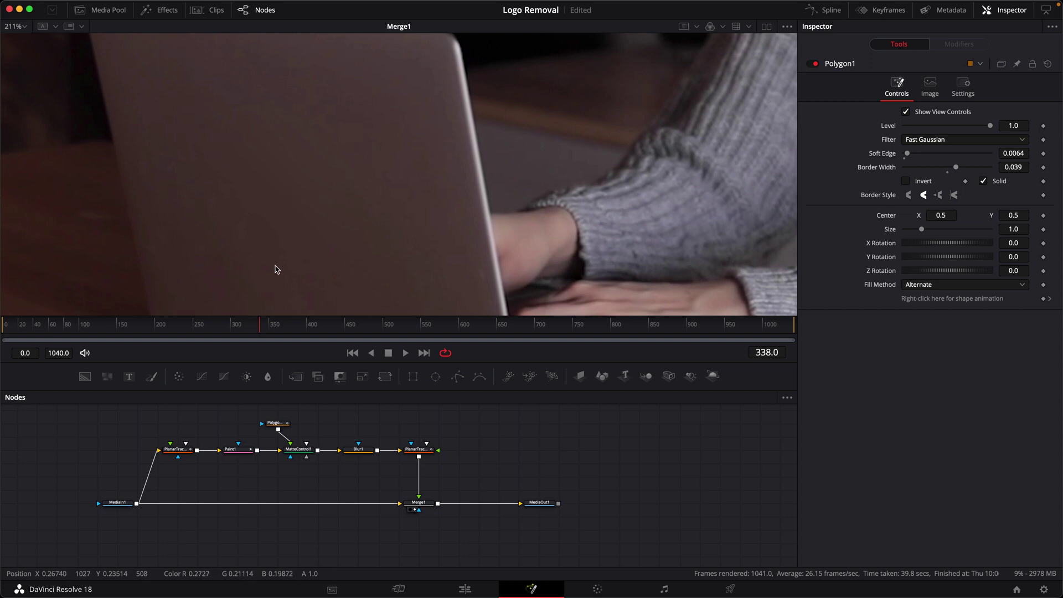
drag(260, 327, 302, 328)
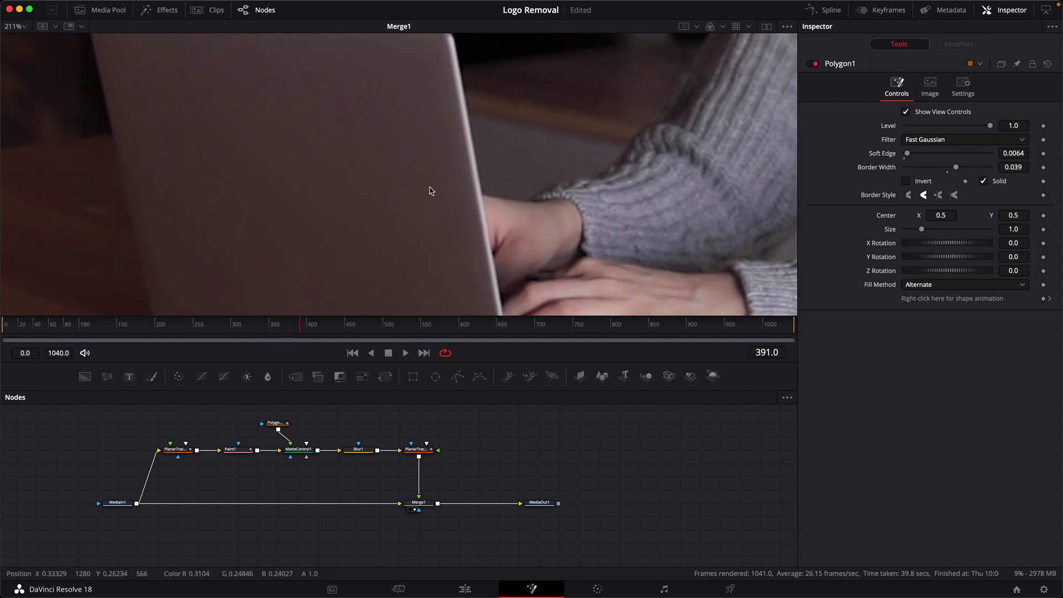
scroll(327, 471, up, 1)
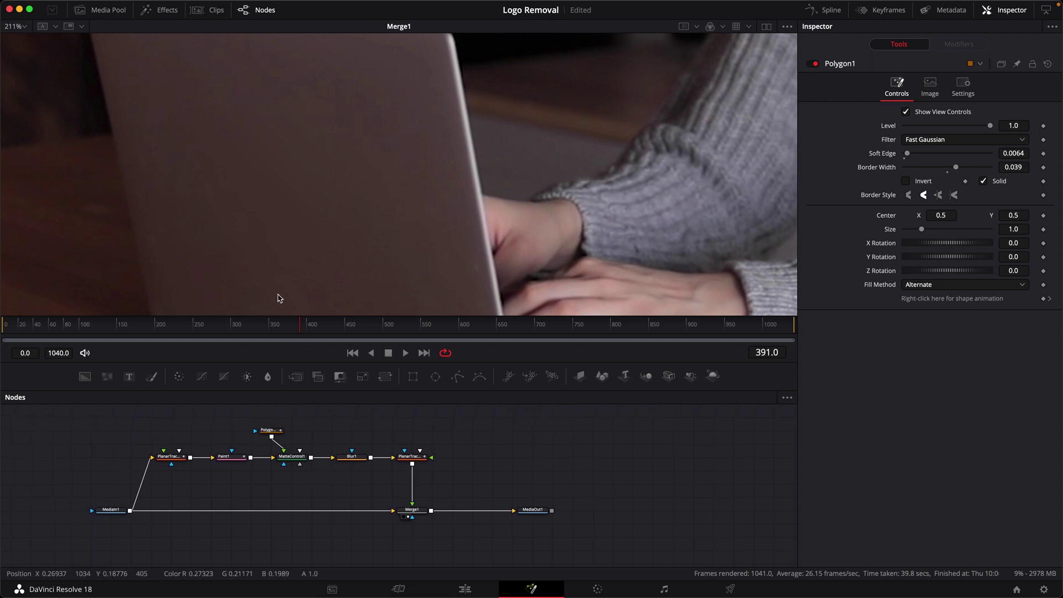
click(301, 330)
drag(299, 331, 244, 332)
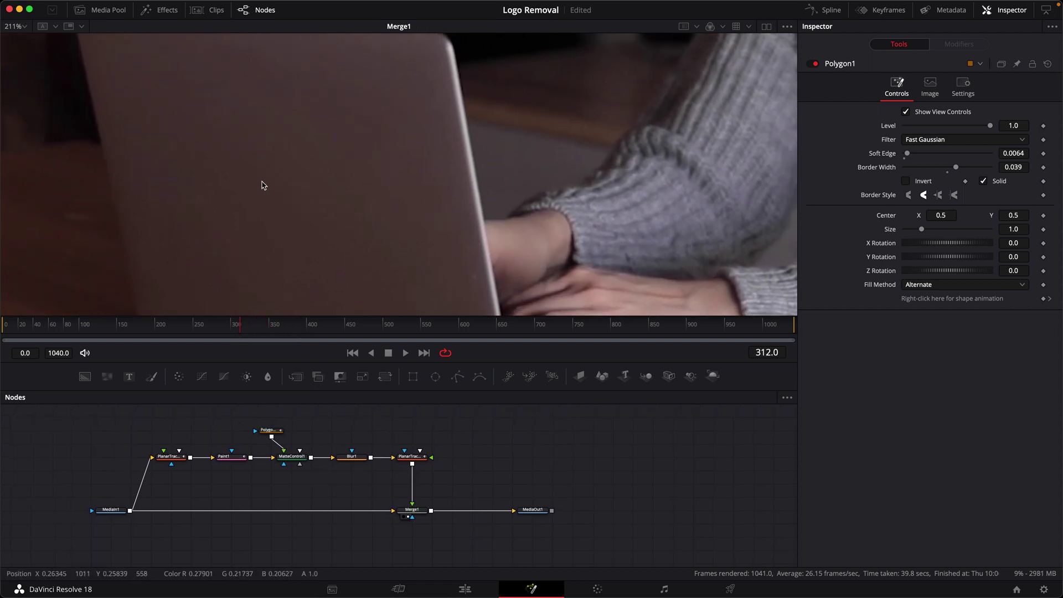
scroll(247, 208, down, 3)
drag(262, 181, 274, 174)
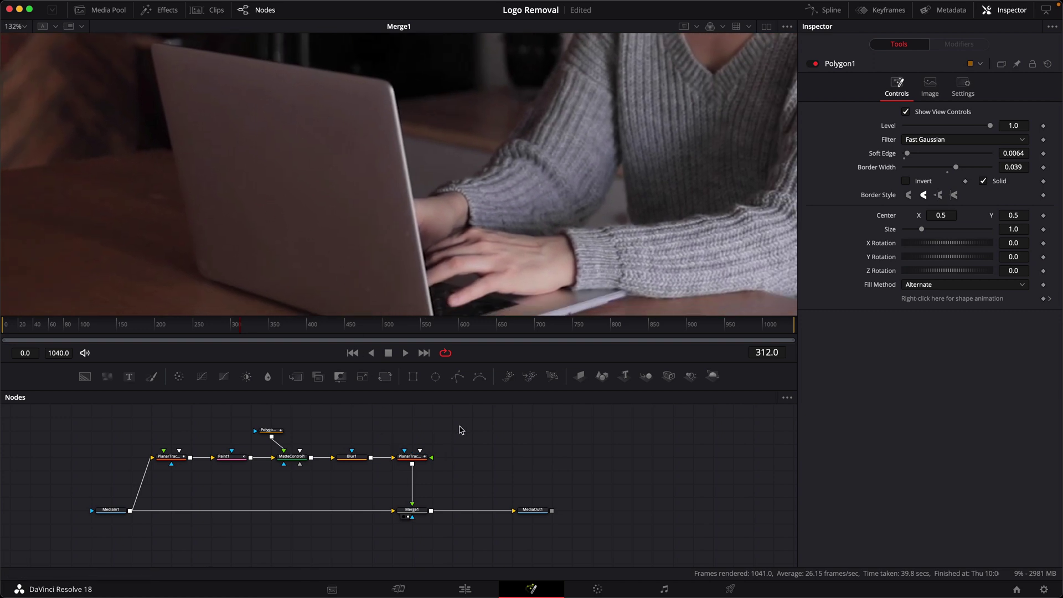
- Select the tracker, Paint, Polygon, Matte Control and Blur nodes and move them up, away from the MediaIn–Merge row
drag(452, 419, 127, 482)
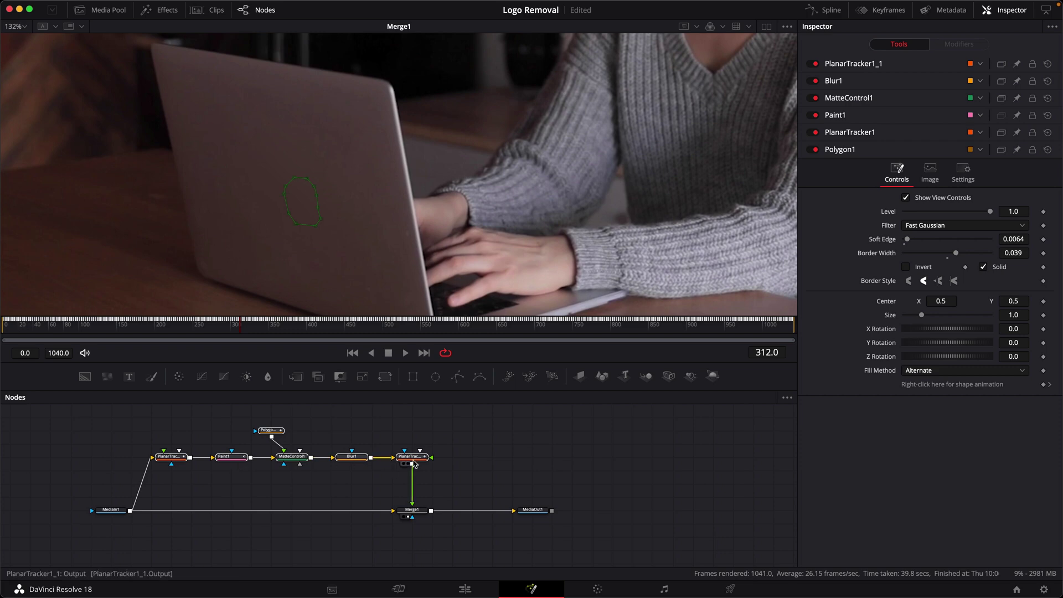
click(413, 463)
mouse_move(356, 497)
mouse_down()
mouse_move(280, 485)
mouse_move(346, 482)
mouse_up()
click(458, 458)
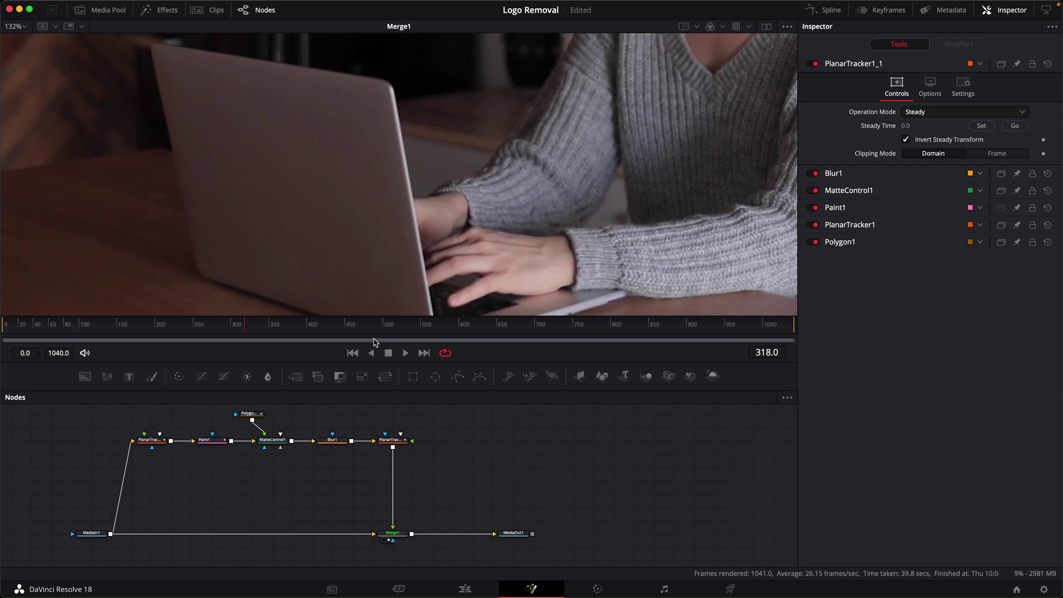
- Play part of the merged result to check the patch in motion, then move the playhead to frame 276
click(405, 353)
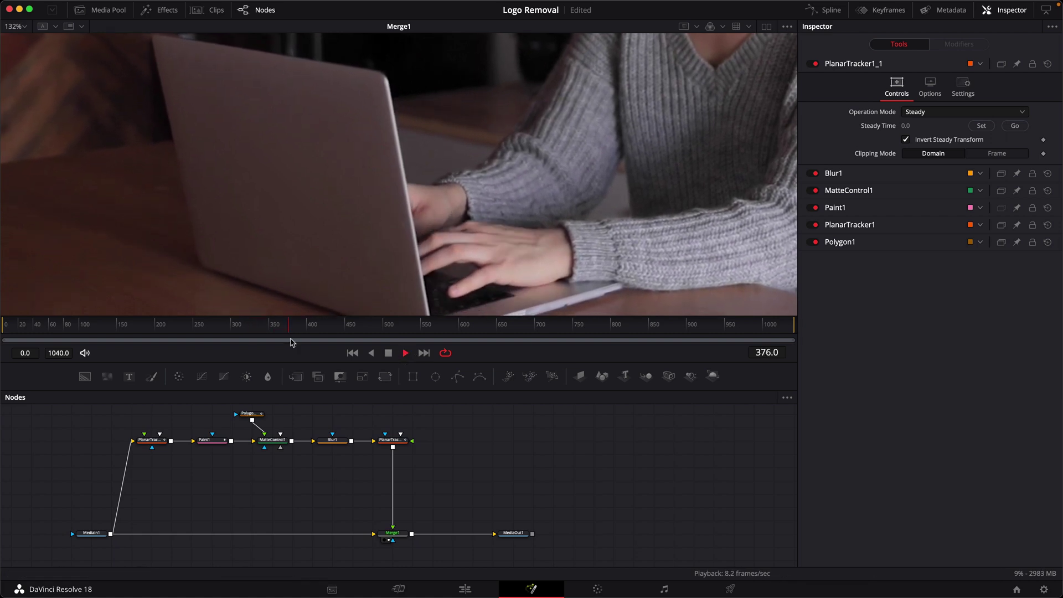
click(391, 354)
drag(296, 327, 214, 331)
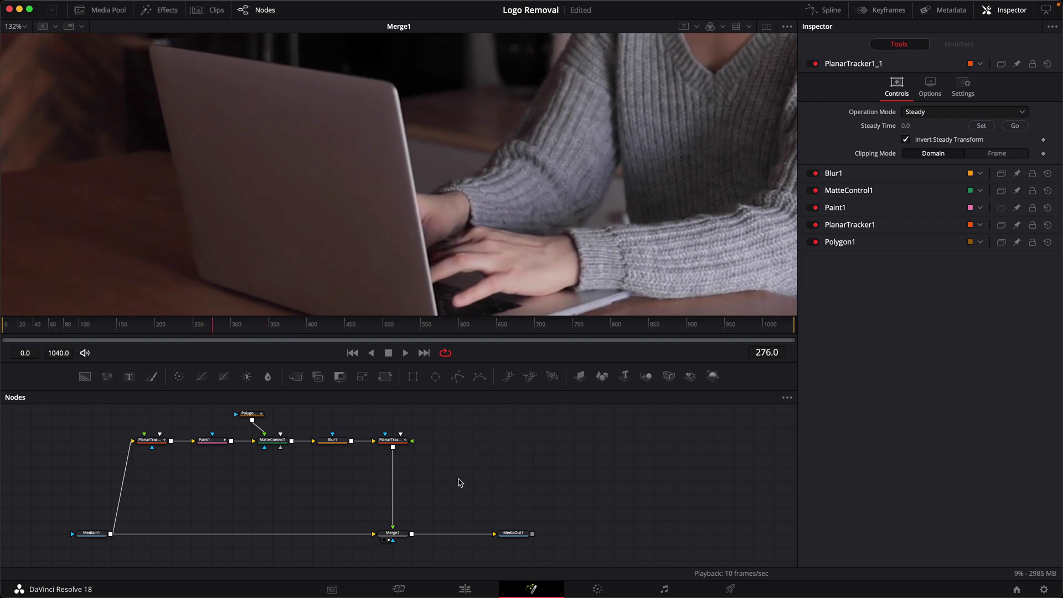
- Add a JPEG Damage node and feed it from the second planar tracker's output
key(shift+space)
text(pla)
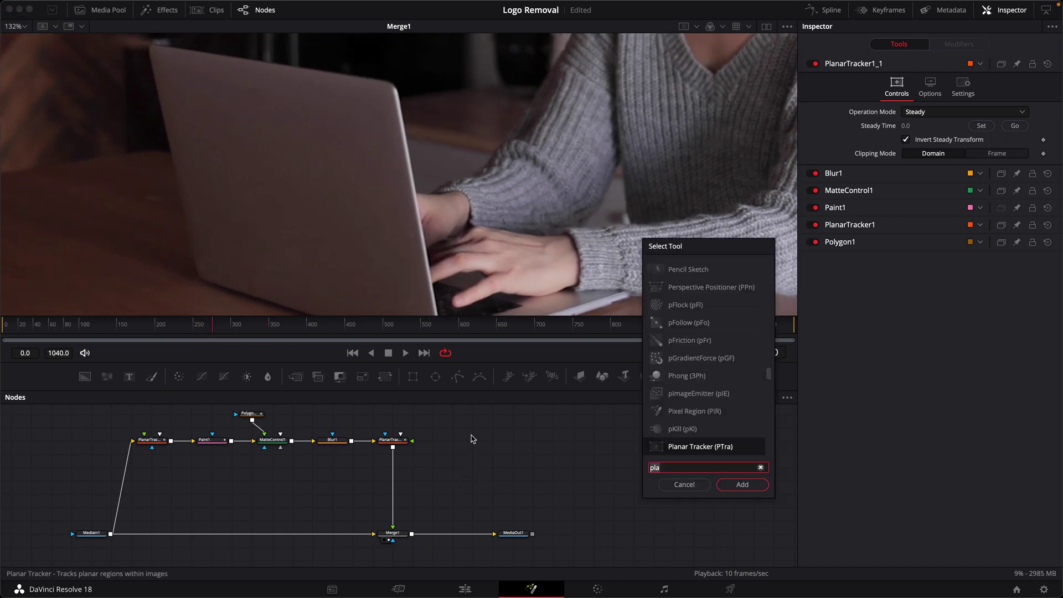
text(jp)
key(Return)
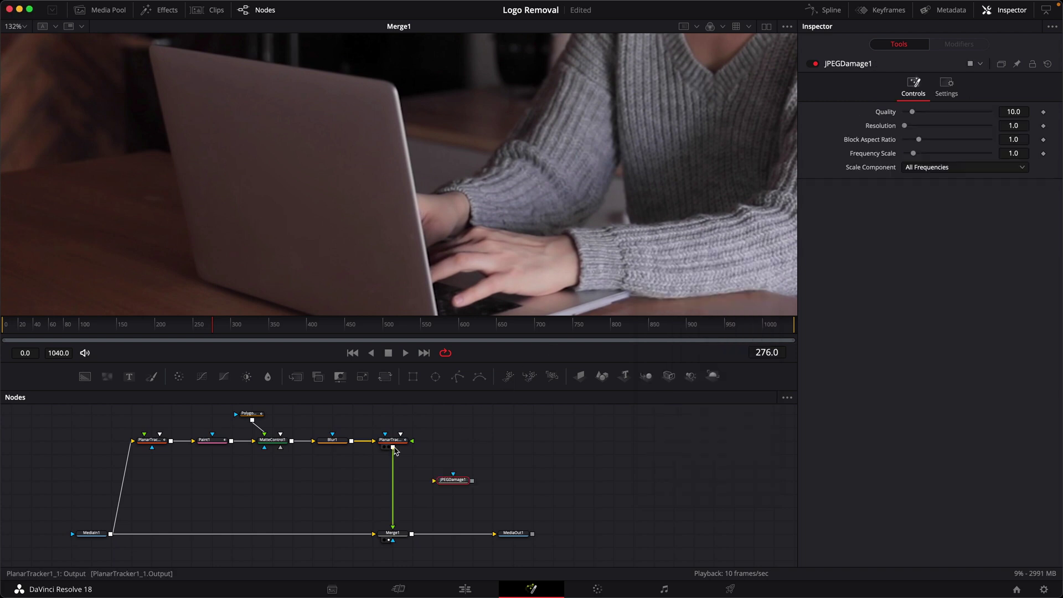
drag(394, 447, 446, 480)
drag(454, 480, 458, 469)
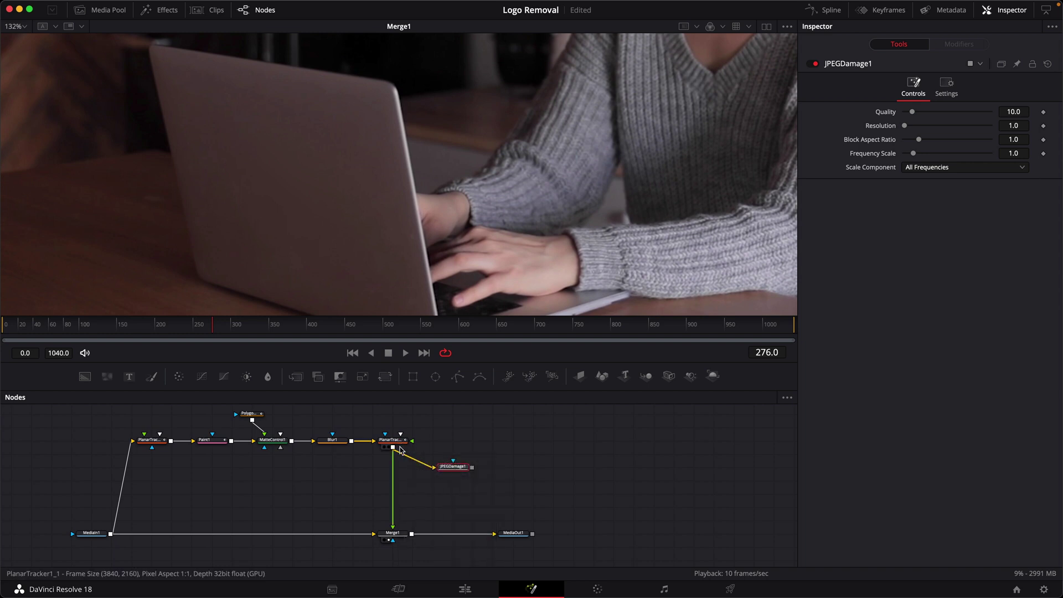
- Merge JPEG Damage over the second planar tracker's output ahead of Merge1, tidy the nodes, and view both merges
drag(474, 471, 394, 449)
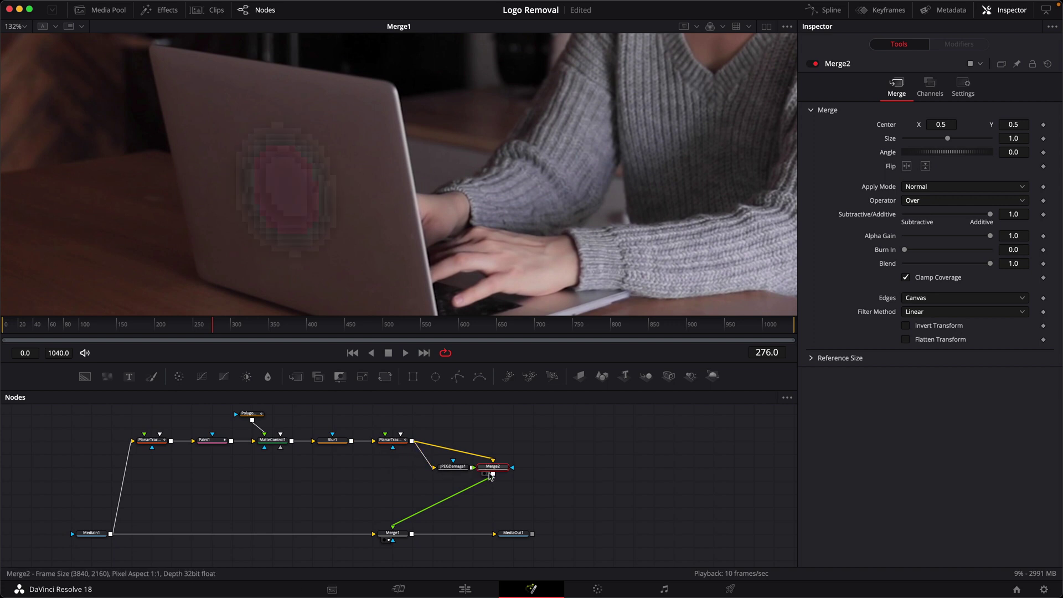
mouse_move(492, 469)
mouse_down()
mouse_move(399, 492)
mouse_move(382, 483)
mouse_move(453, 473)
mouse_move(474, 485)
mouse_move(485, 467)
mouse_up()
click(395, 441)
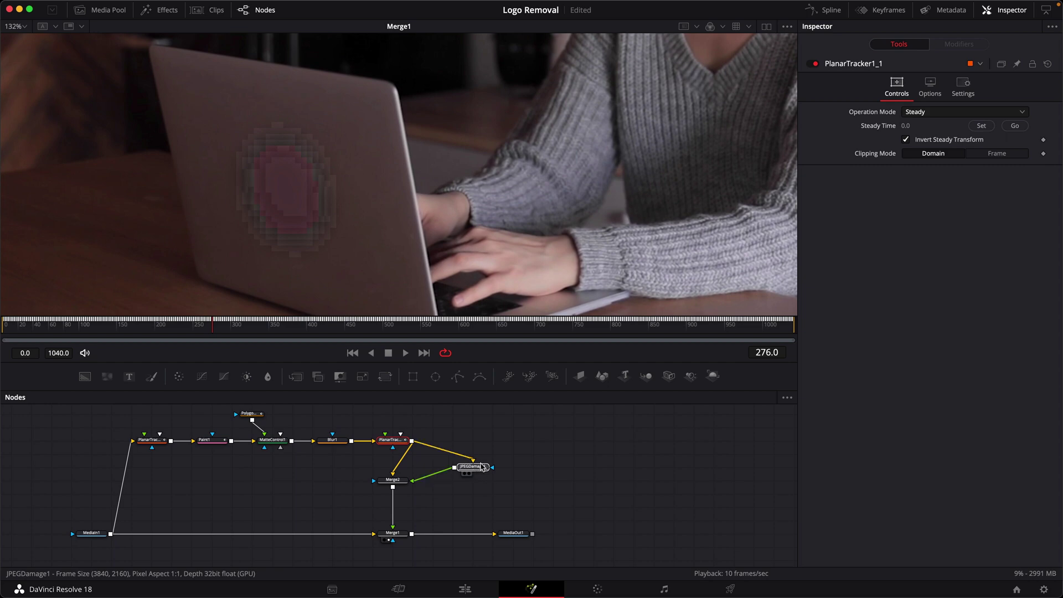
drag(402, 486, 402, 499)
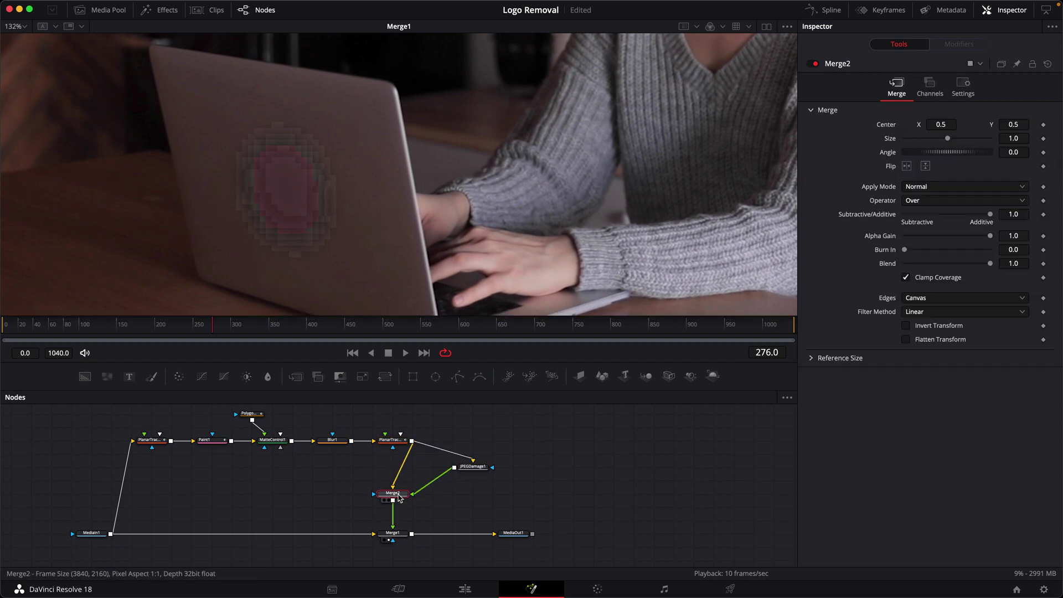
drag(397, 495, 319, 216)
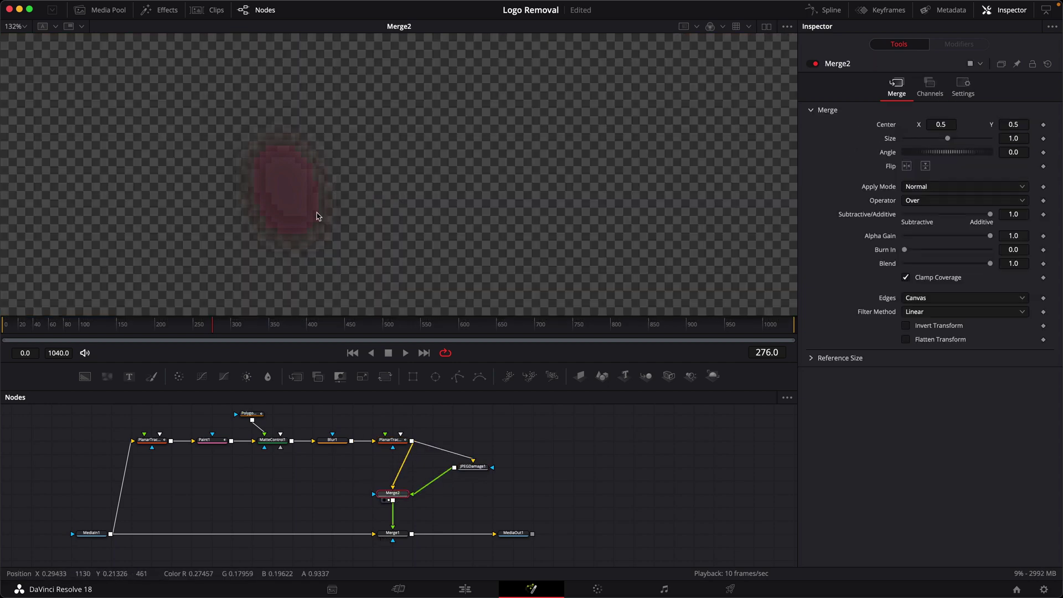
drag(399, 536, 421, 271)
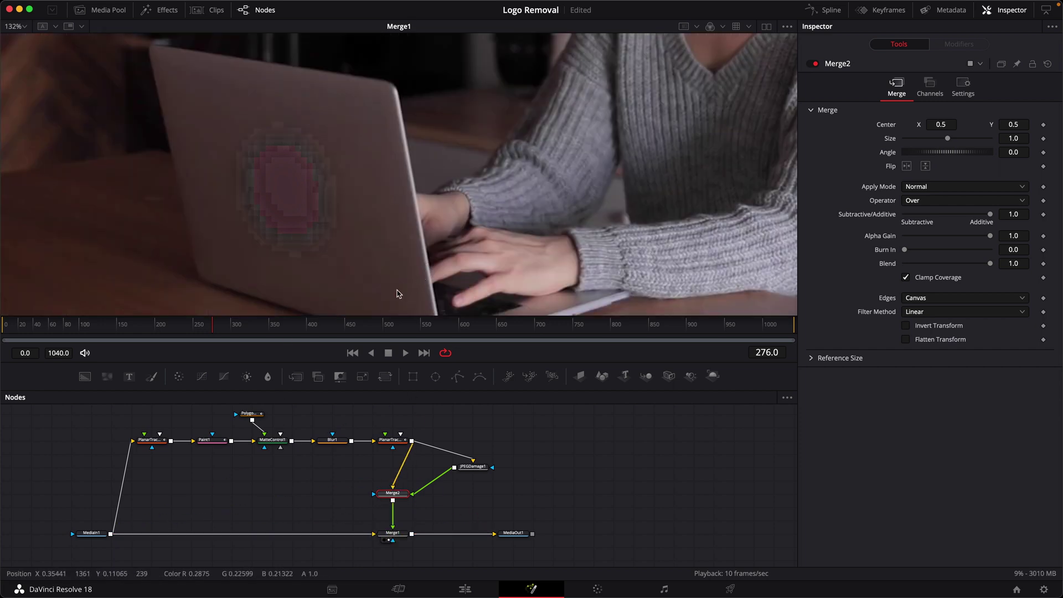
- Set the JPEG Damage quality to 69.98 and toggle the node off and on to compare its effect
click(478, 471)
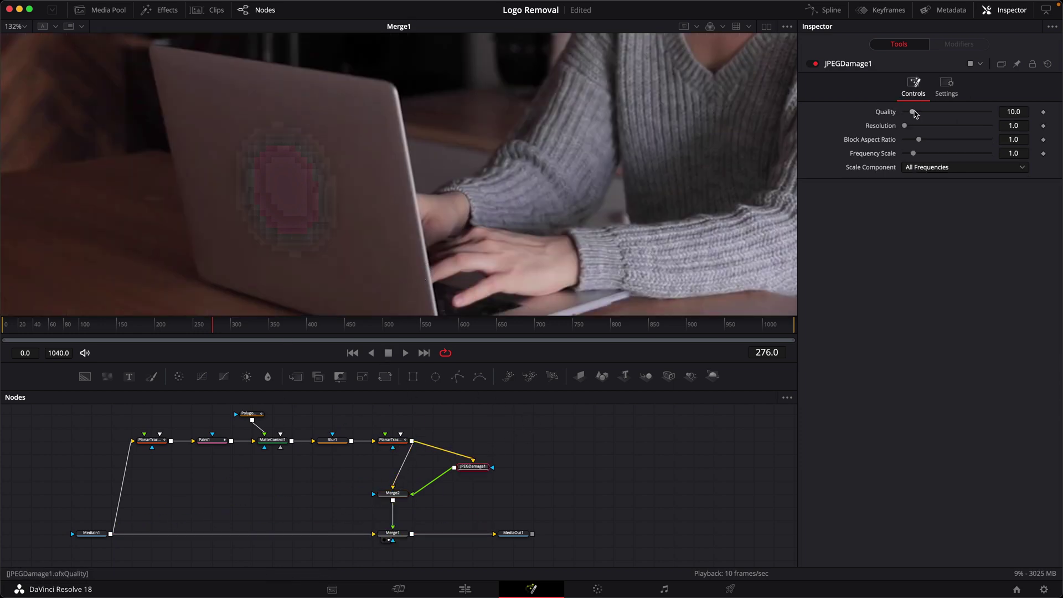
drag(913, 112, 947, 113)
drag(950, 115, 963, 115)
click(813, 65)
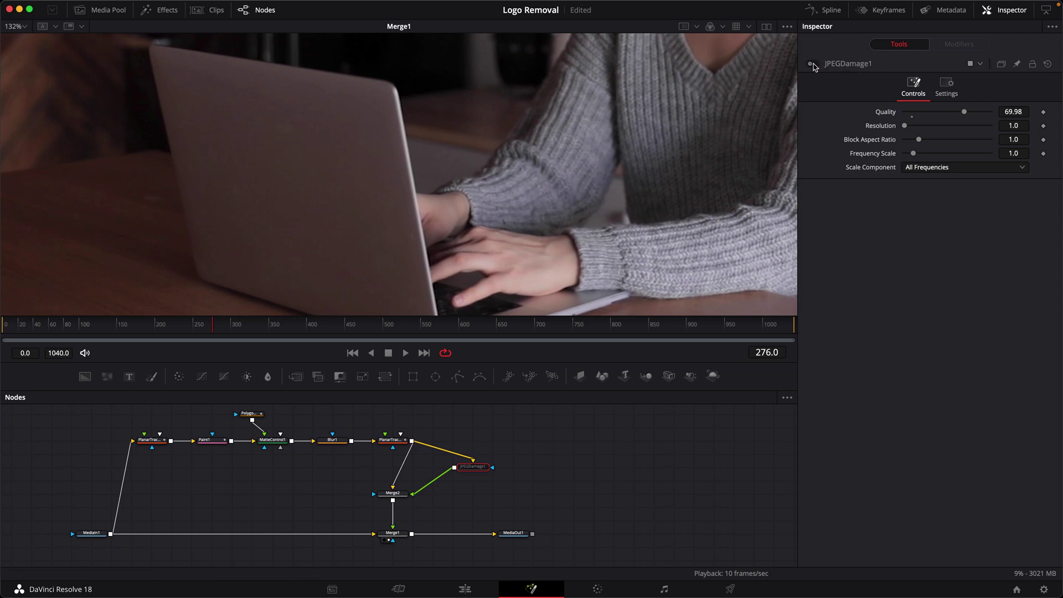
click(812, 64)
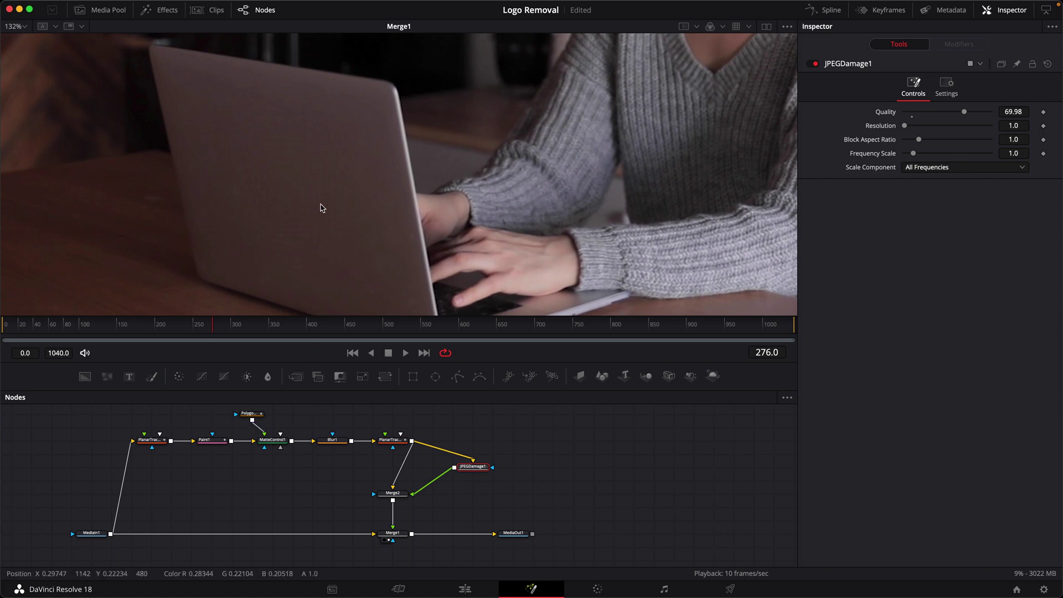
- Set the polygon mask's soft edge to 0.0 and its border width to 0.0118
click(251, 415)
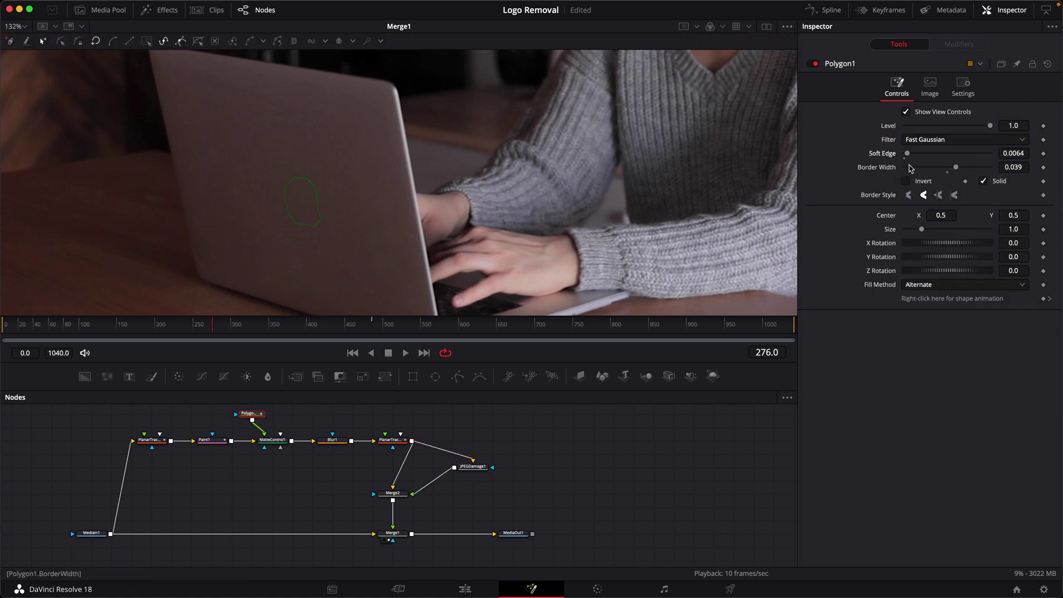
drag(907, 153, 903, 153)
click(1025, 168)
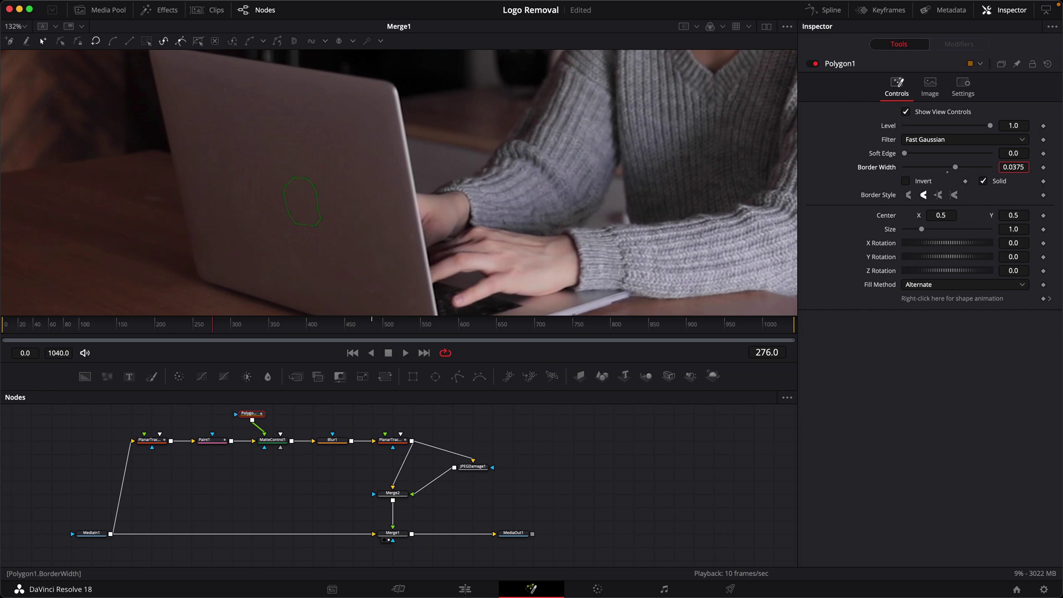
text(0.0118)
key(Return)
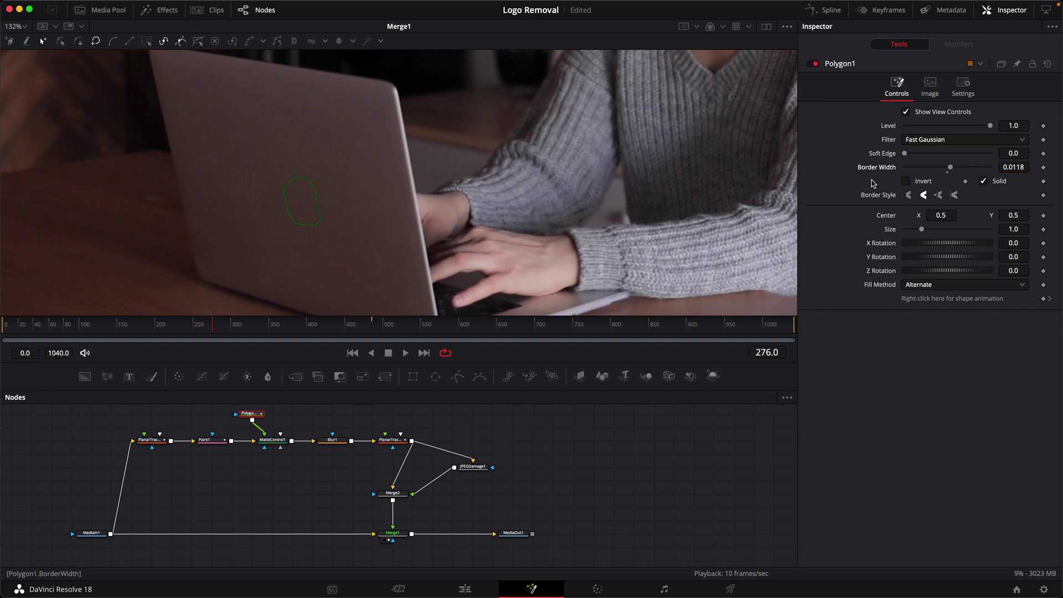
- Set the Blur node's blur size to 8.2 and lower the Blend of the JPEG Damage merge
click(394, 493)
click(332, 440)
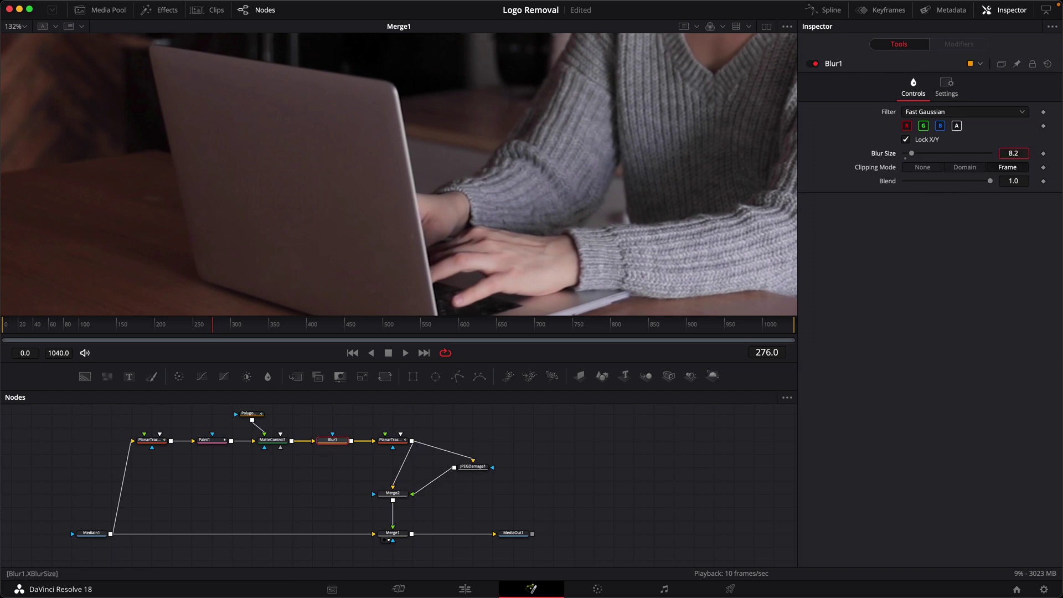
click(393, 492)
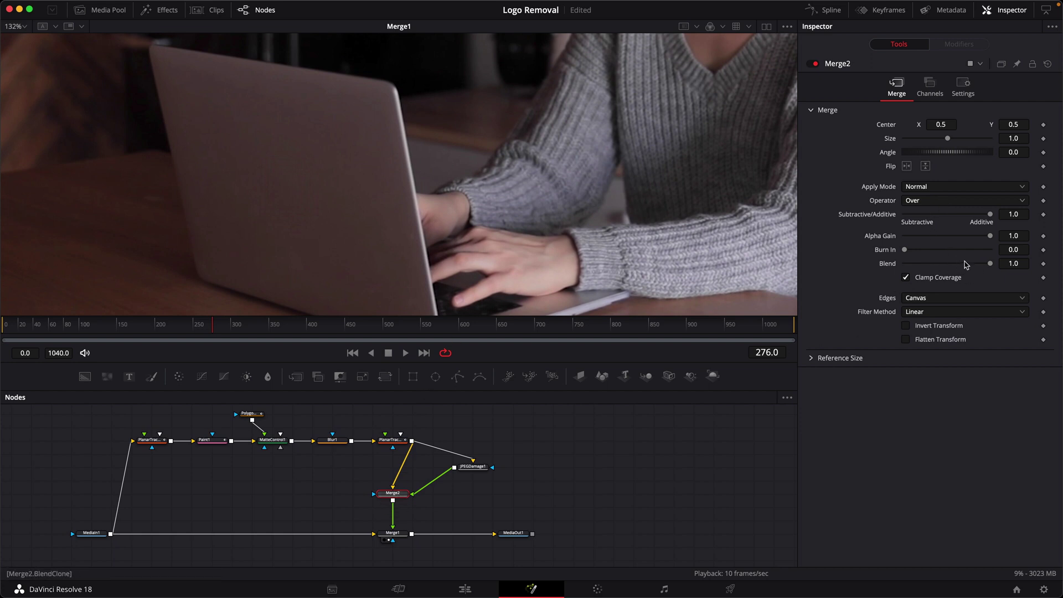
drag(991, 264, 974, 270)
drag(962, 265, 958, 266)
drag(952, 267, 952, 267)
- Set the polygon mask's border width to 0.018 while at frame 321, and check the patch up to frame 489
drag(222, 329, 247, 329)
click(333, 441)
click(250, 414)
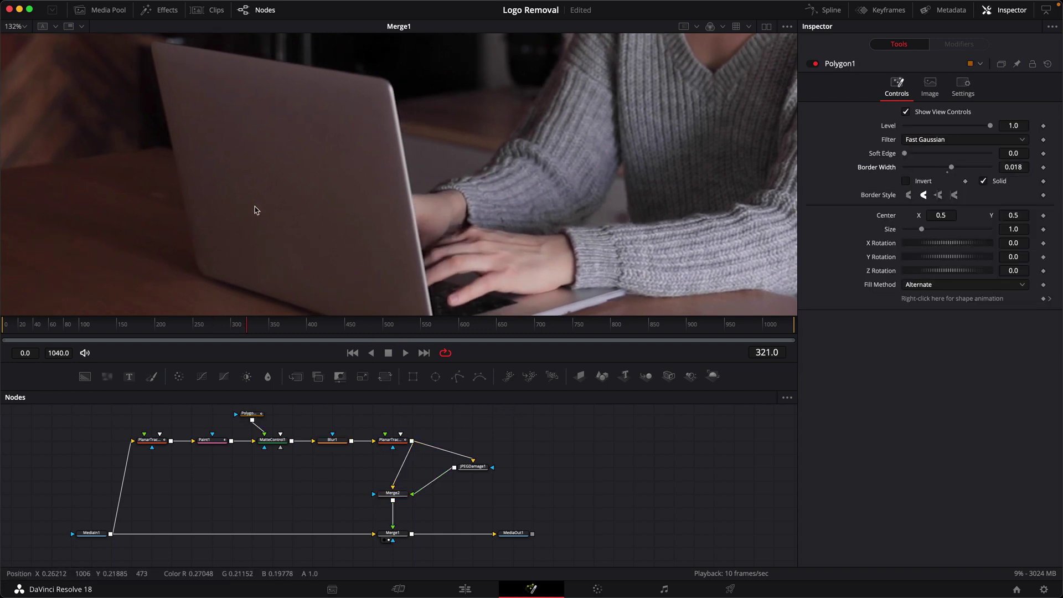
scroll(294, 200, down, 5)
scroll(256, 226, down, 1)
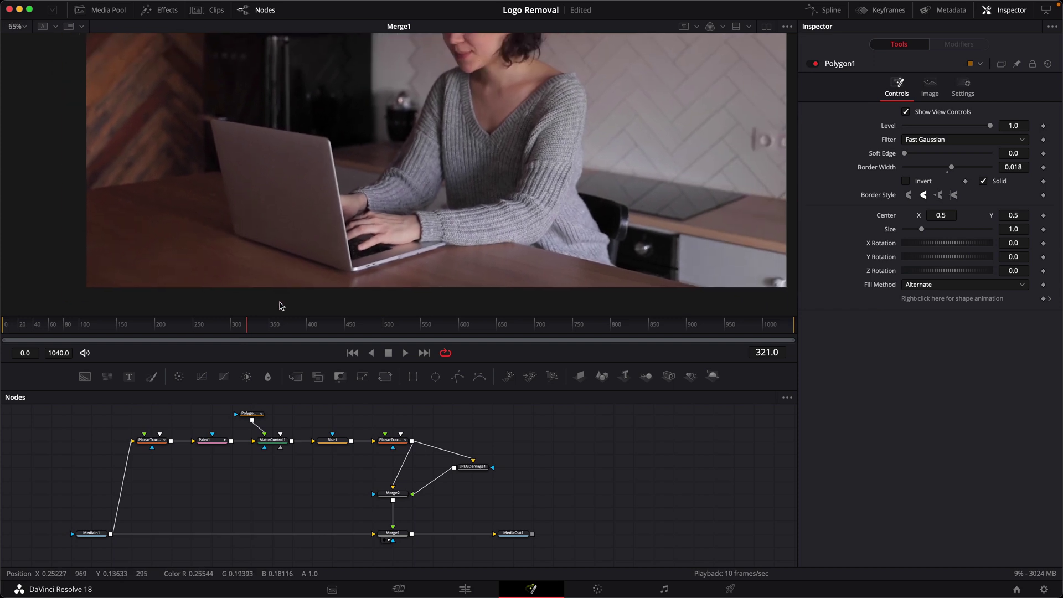
drag(259, 330, 375, 329)
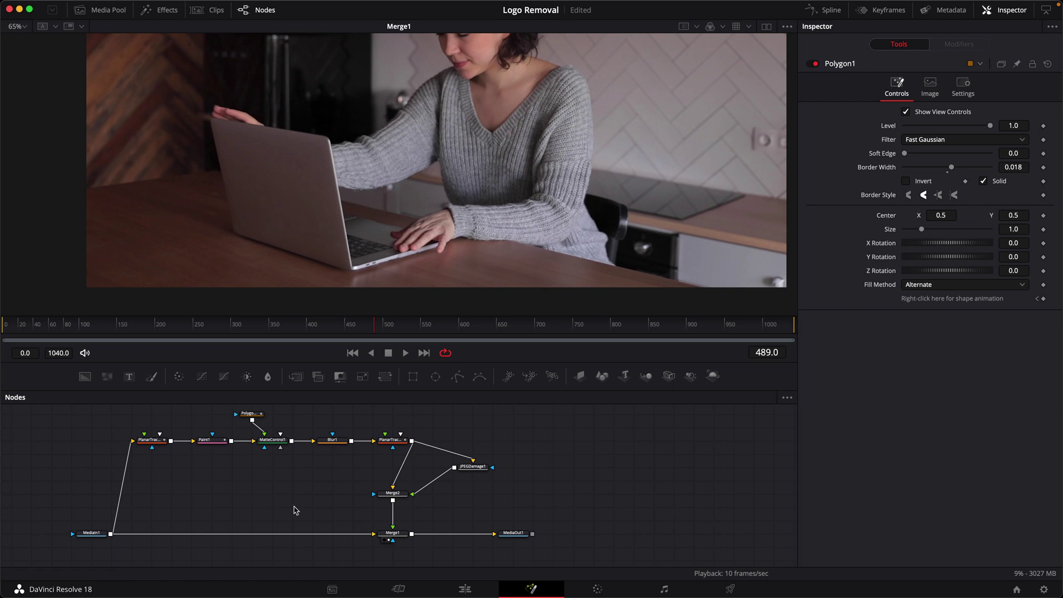
- Compare Merge1 with the original MediaIn1 in a split A/B view, moving and tilting the divider across the lid
click(42, 31)
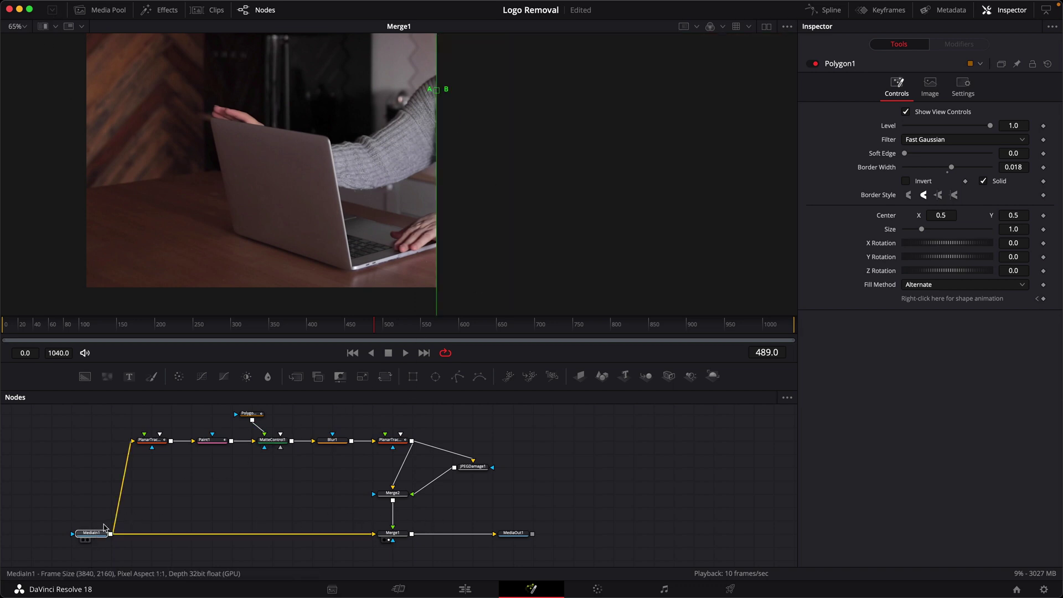
click(86, 540)
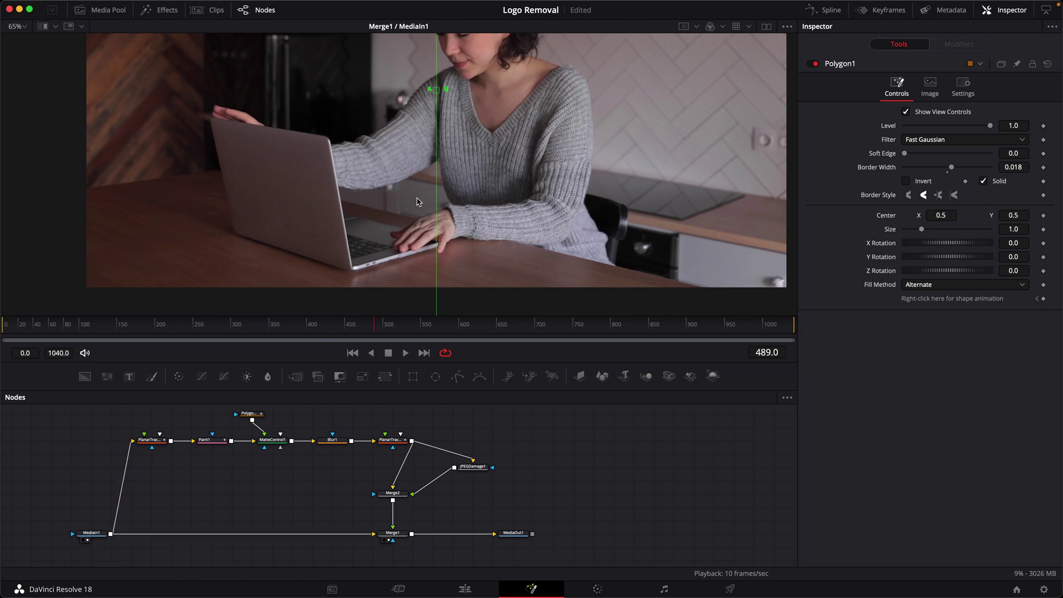
drag(437, 90, 313, 316)
scroll(265, 193, up, 4)
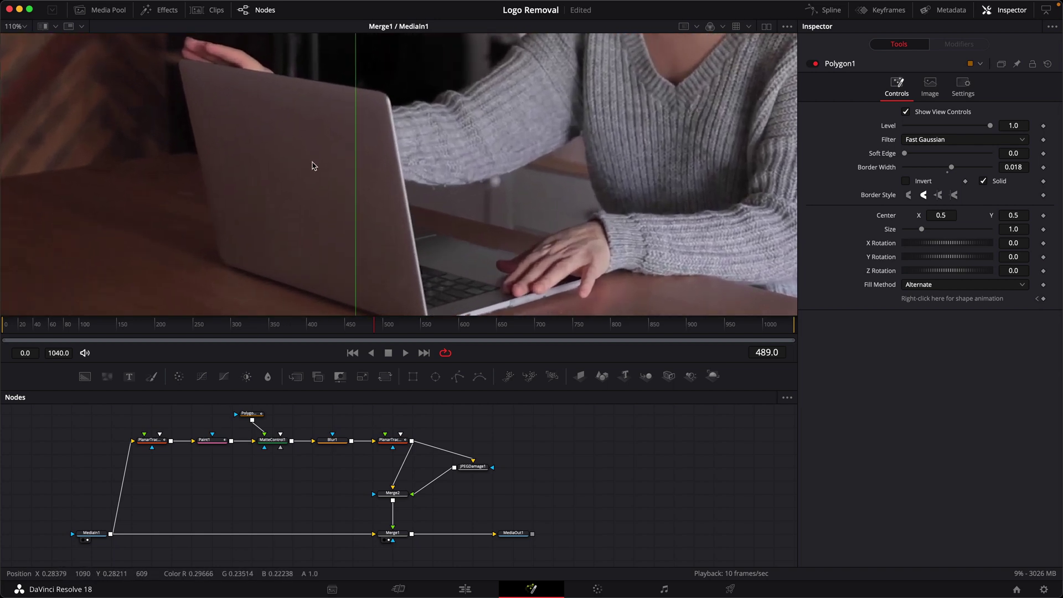
drag(375, 166, 354, 241)
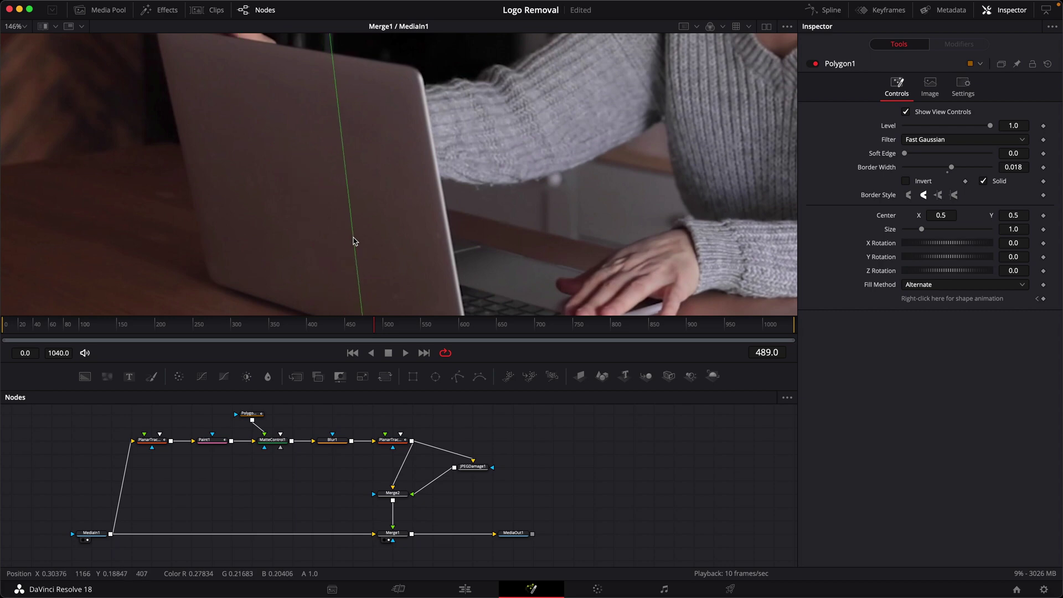
scroll(384, 153, down, 3)
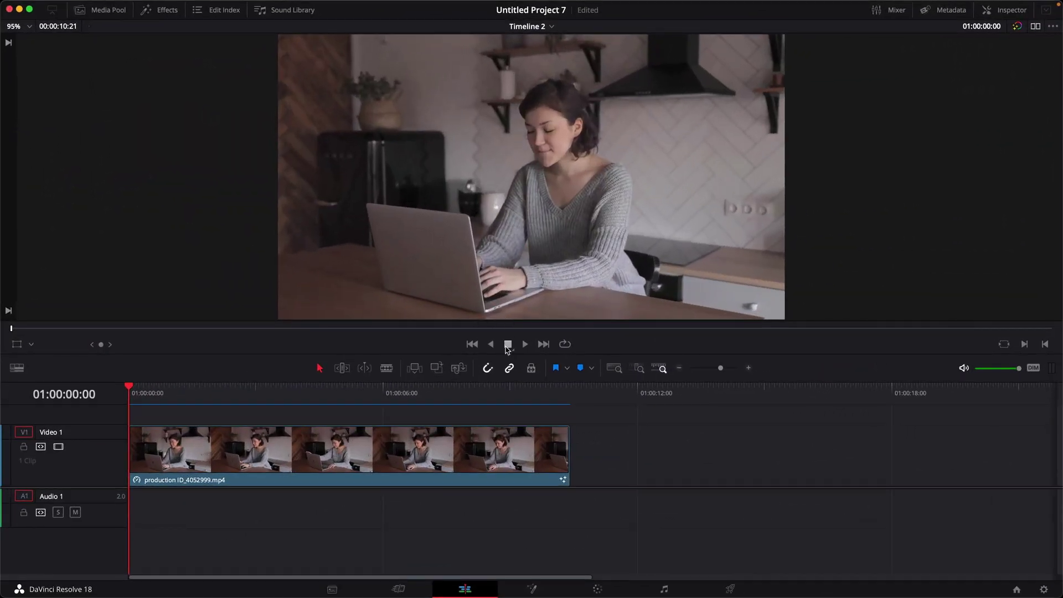
- Play the finished clip in Timeline 2 from the start
click(525, 344)
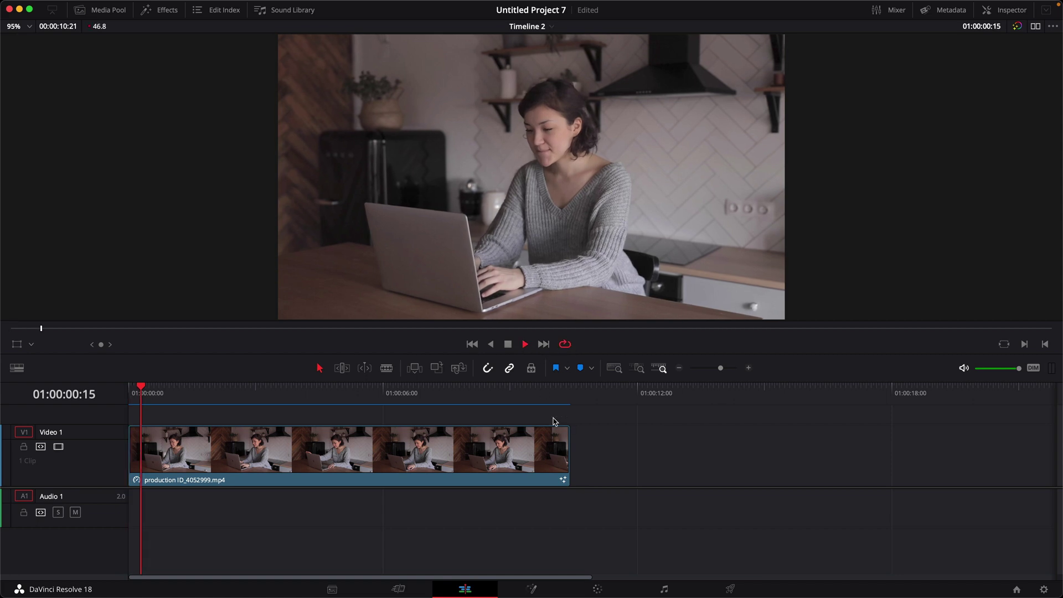